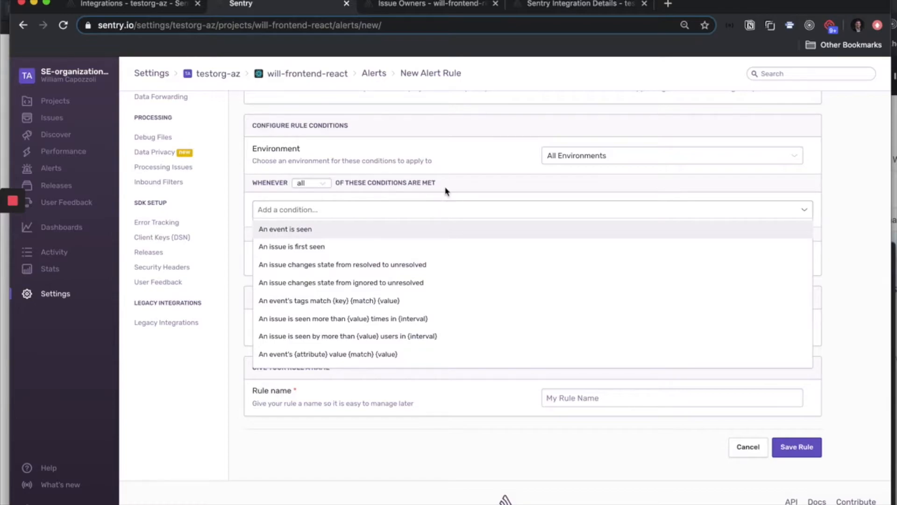
Try out a Slack notification action with its workspace choices in the alert rule, and remove that action.
{"action": "left_click", "coordinate": [235, 242]}
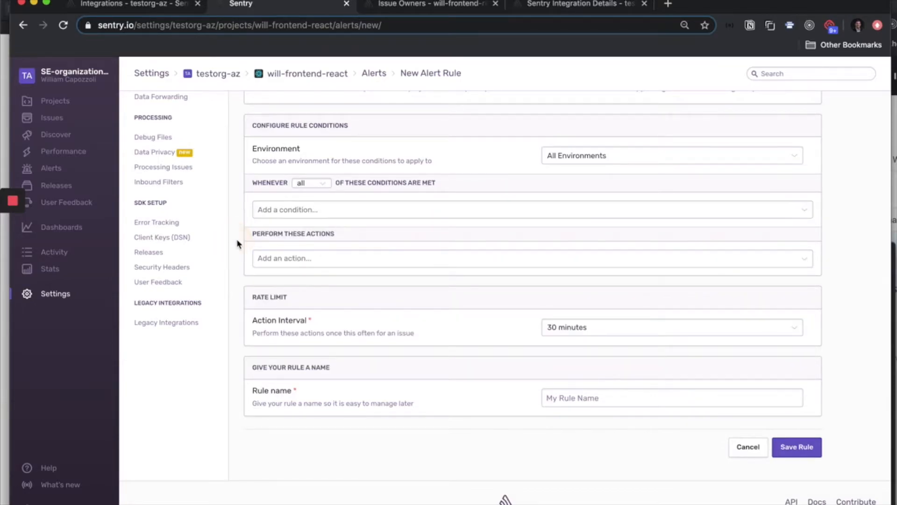
{"action": "left_click", "coordinate": [304, 260]}
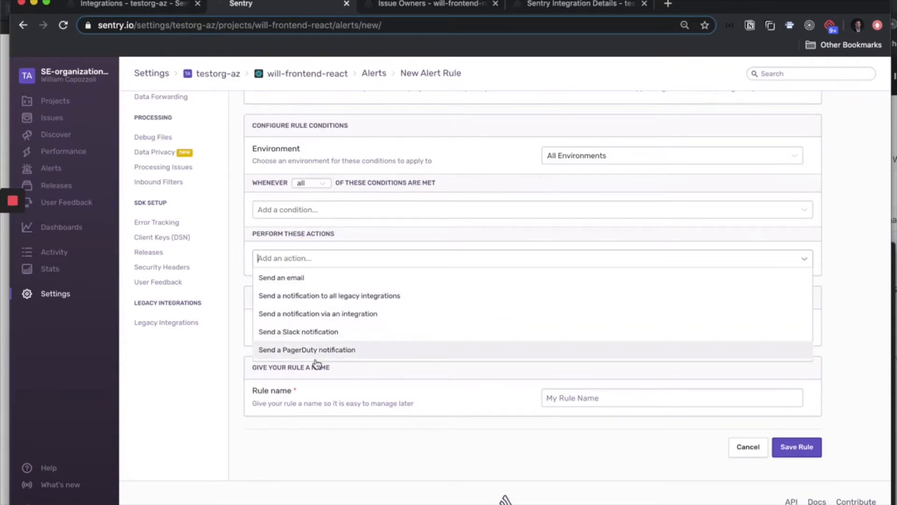
{"action": "left_click", "coordinate": [310, 332]}
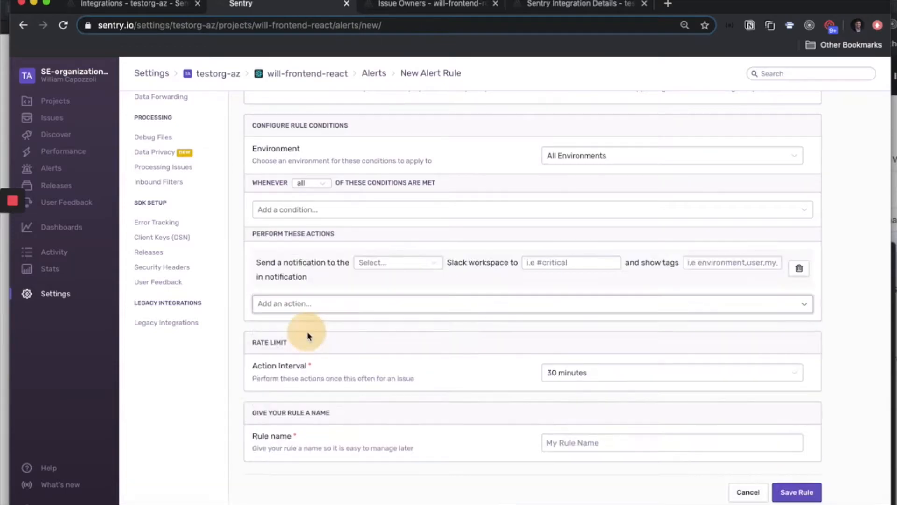
{"action": "left_click", "coordinate": [404, 263]}
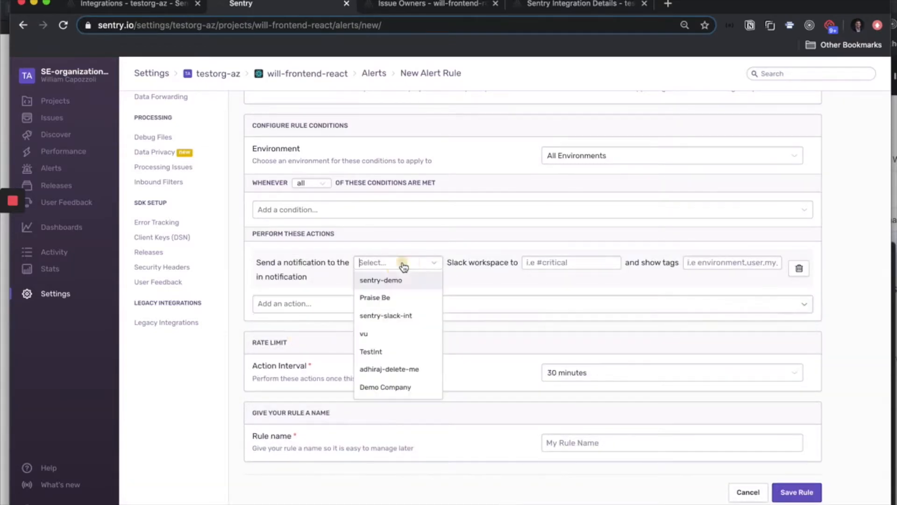
{"action": "left_click", "coordinate": [576, 262]}
{"action": "left_click", "coordinate": [430, 262]}
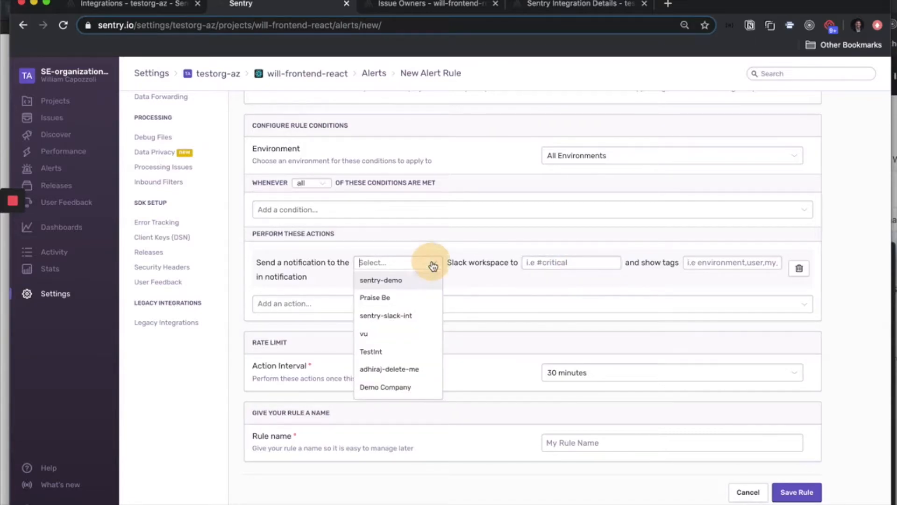
{"action": "left_click", "coordinate": [838, 291]}
{"action": "left_click", "coordinate": [799, 269]}
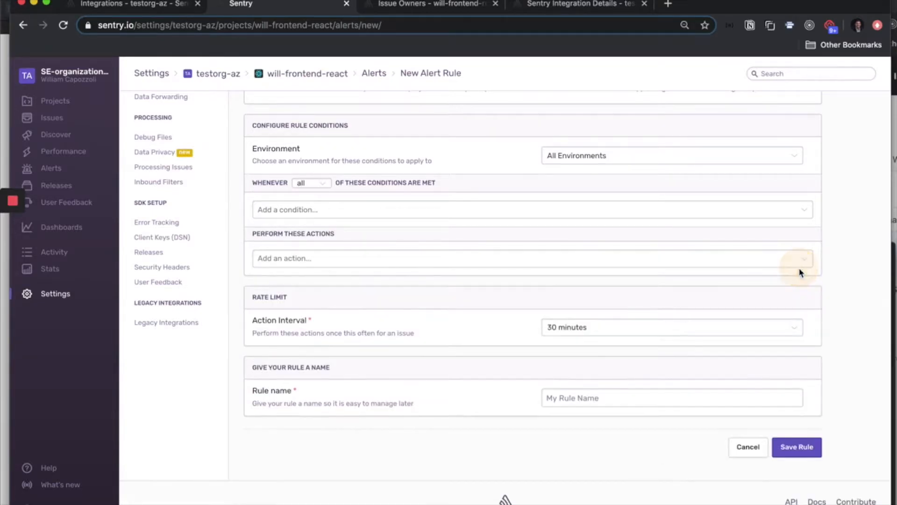
Add an action that sends a notification via an integration, using Custom Alert Action, and review the other available integrations.
{"action": "left_click", "coordinate": [330, 260]}
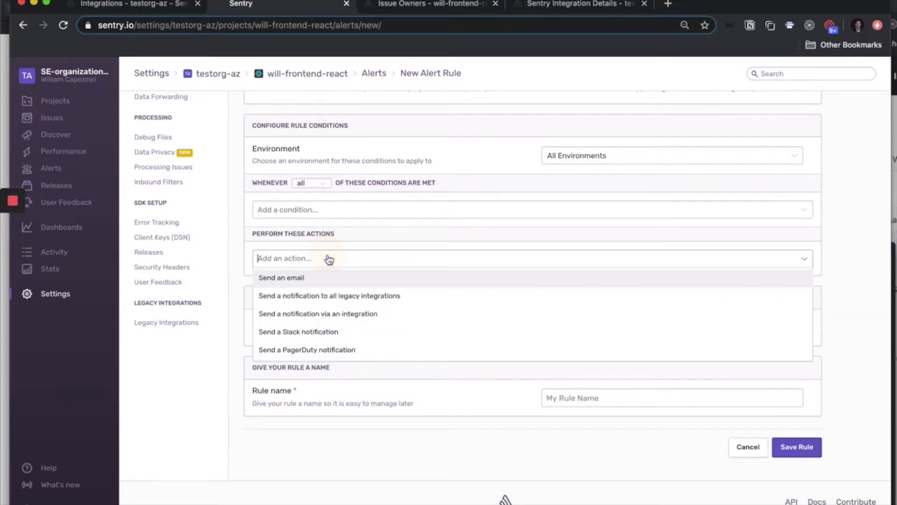
{"action": "left_click", "coordinate": [320, 314]}
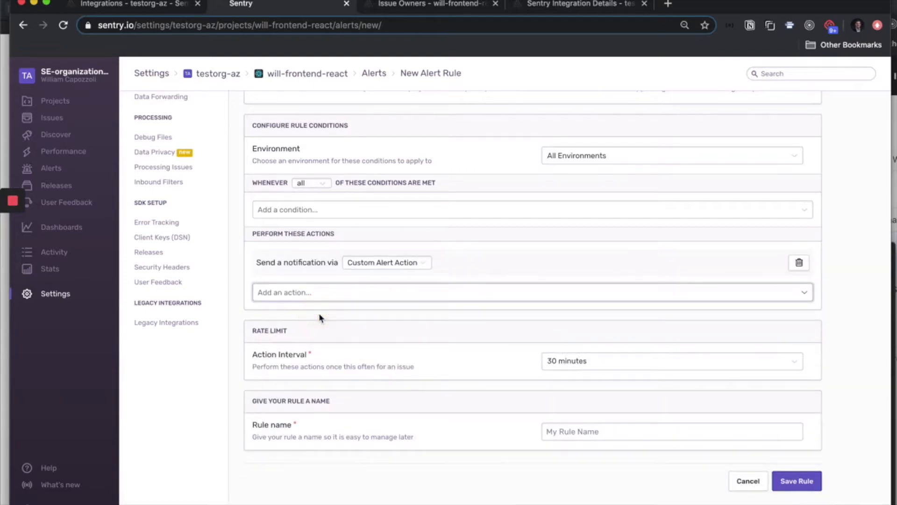
{"action": "left_click", "coordinate": [381, 265]}
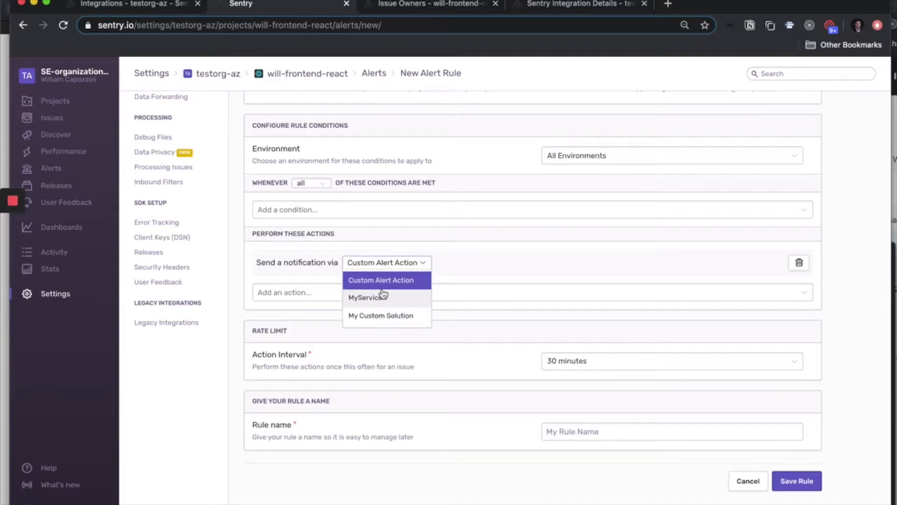
{"action": "left_click", "coordinate": [492, 264]}
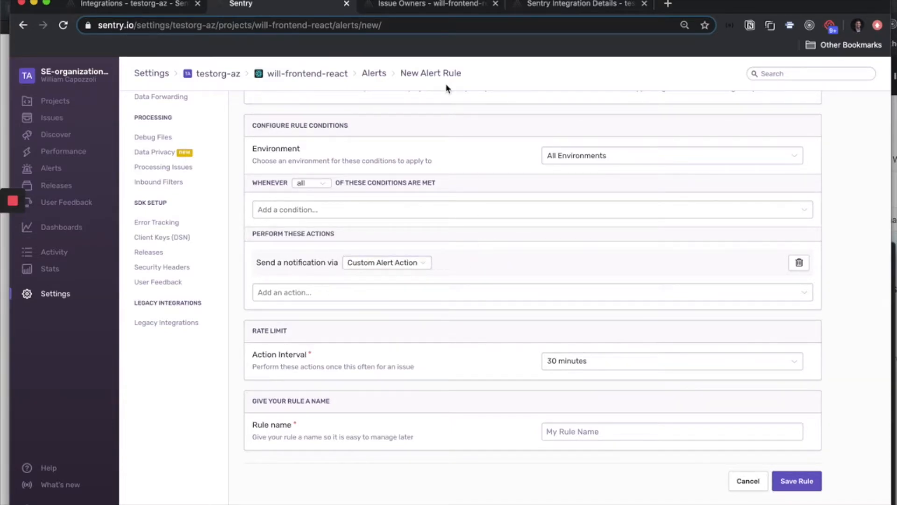
Compare the project's Issue Owners rules with the components and critical folders in the GitHub repository's src directory.
{"action": "left_click", "coordinate": [414, 5]}
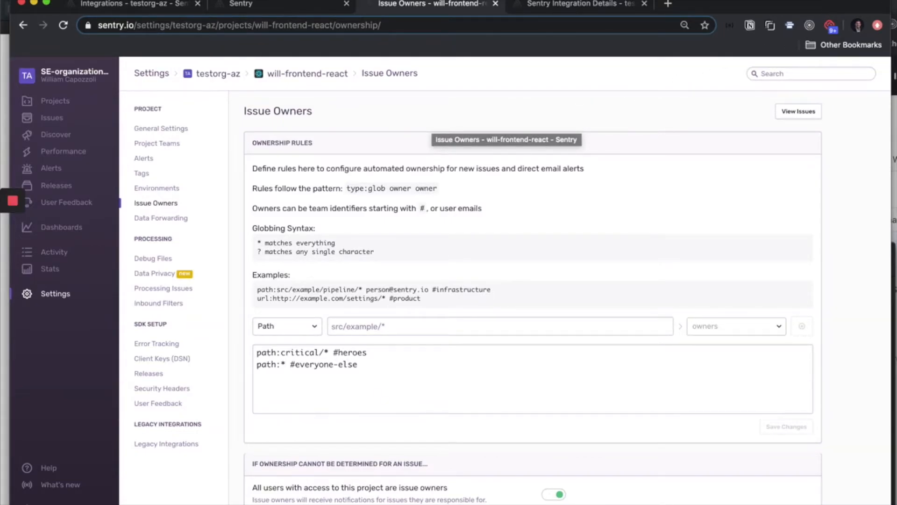
{"action": "left_click", "coordinate": [894, 3]}
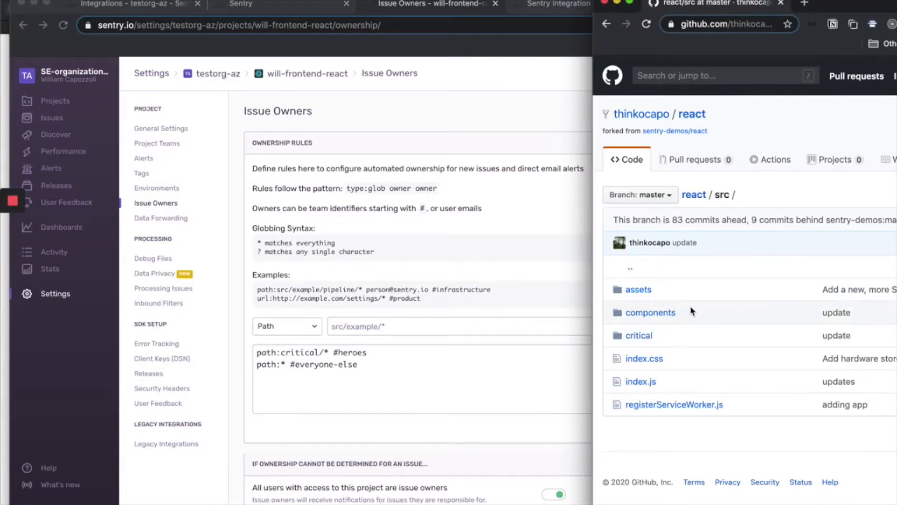
{"action": "left_click_drag", "start_coordinate": [677, 311], "coordinate": [618, 317]}
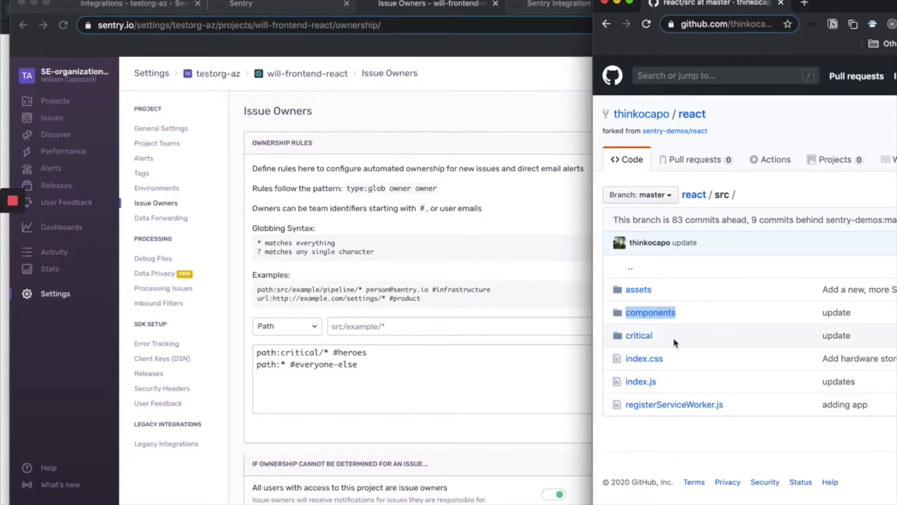
{"action": "left_click_drag", "start_coordinate": [674, 343], "coordinate": [615, 345]}
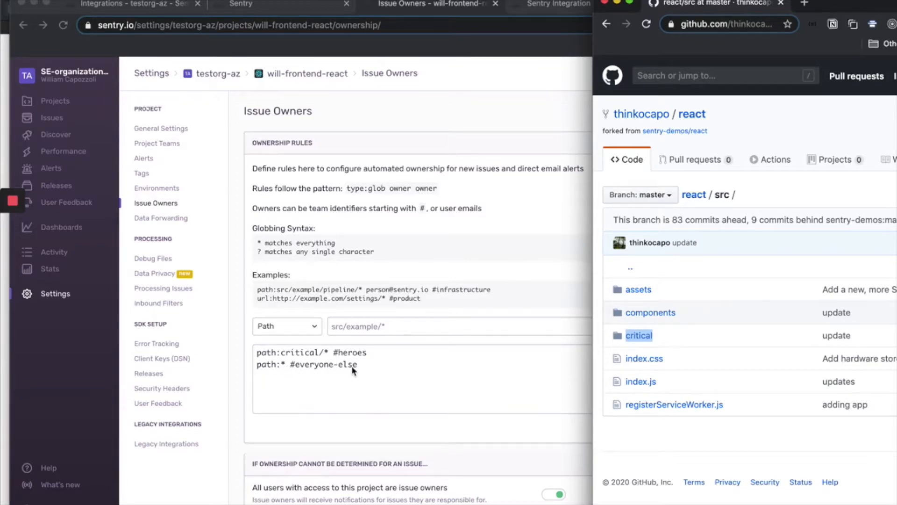
{"action": "left_click", "coordinate": [542, 107]}
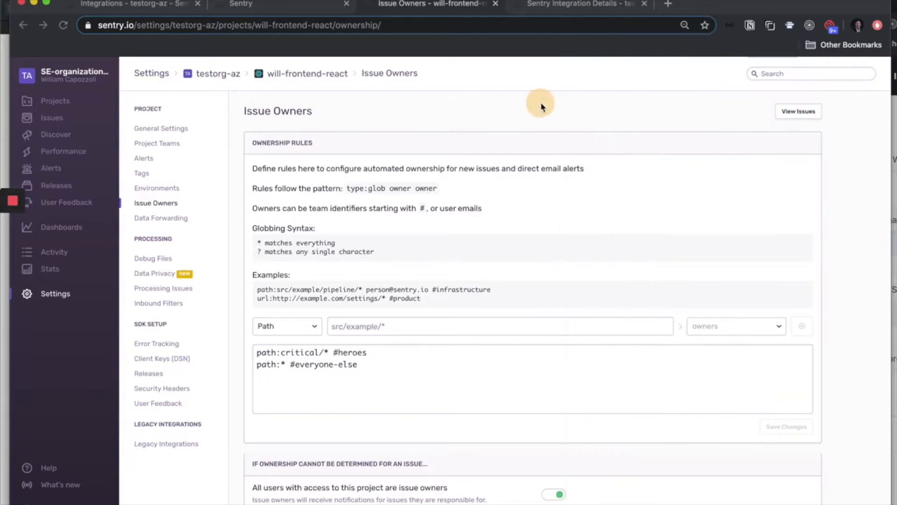
Open the new internal integration's details and review its name and webhook URL.
{"action": "left_click", "coordinate": [555, 5]}
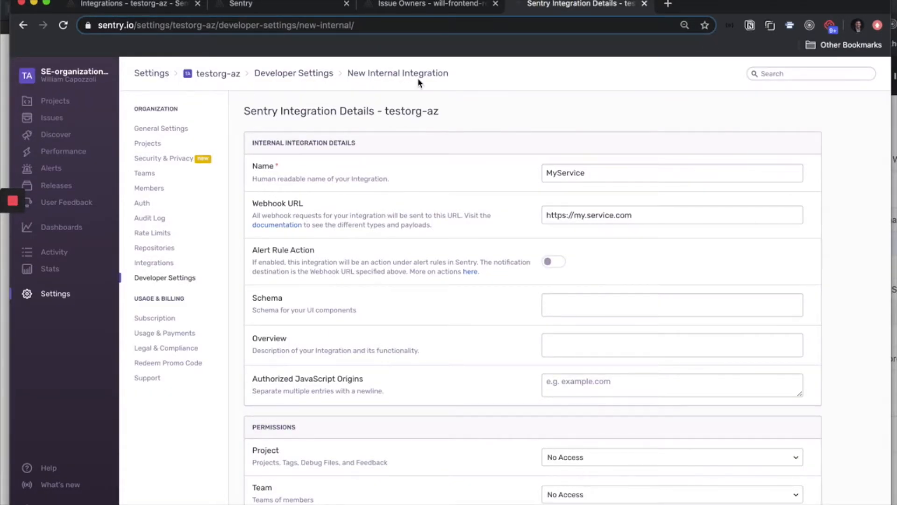
{"action": "left_click_drag", "start_coordinate": [599, 174], "coordinate": [535, 175]}
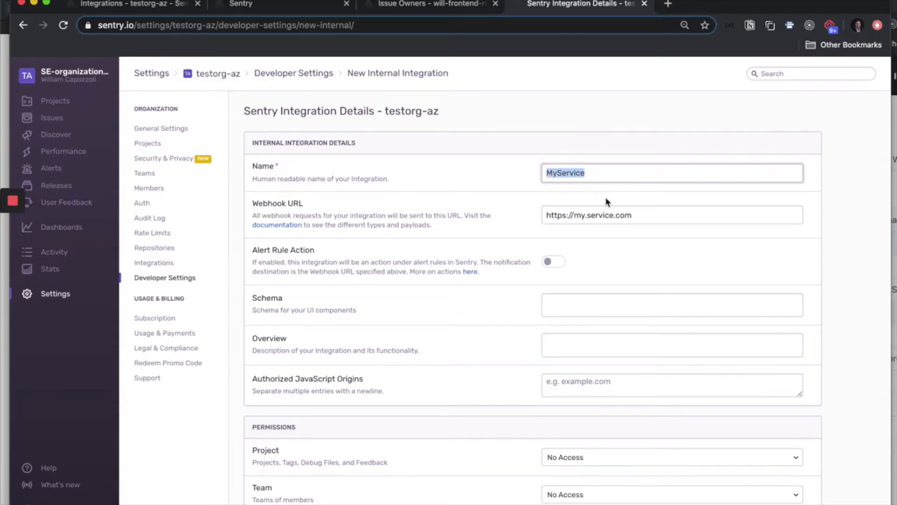
{"action": "left_click_drag", "start_coordinate": [639, 215], "coordinate": [538, 213]}
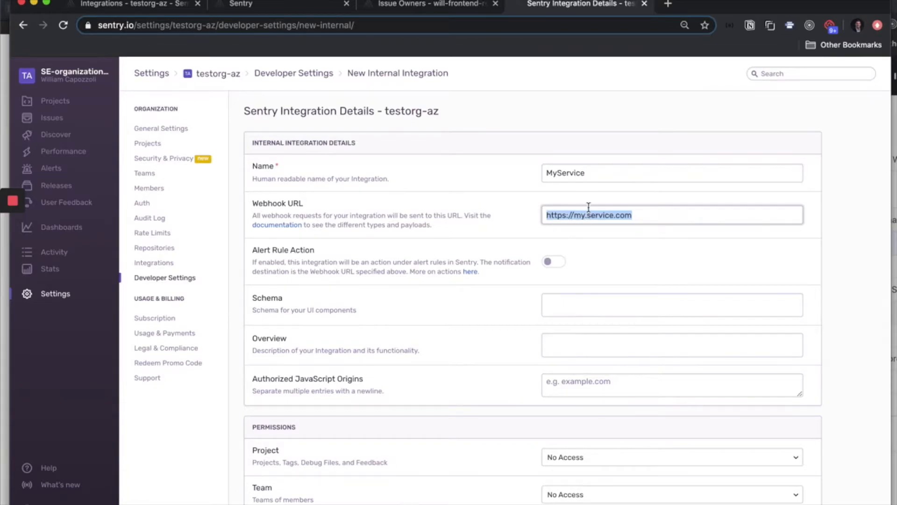
{"action": "left_click_drag", "start_coordinate": [591, 173], "coordinate": [539, 175]}
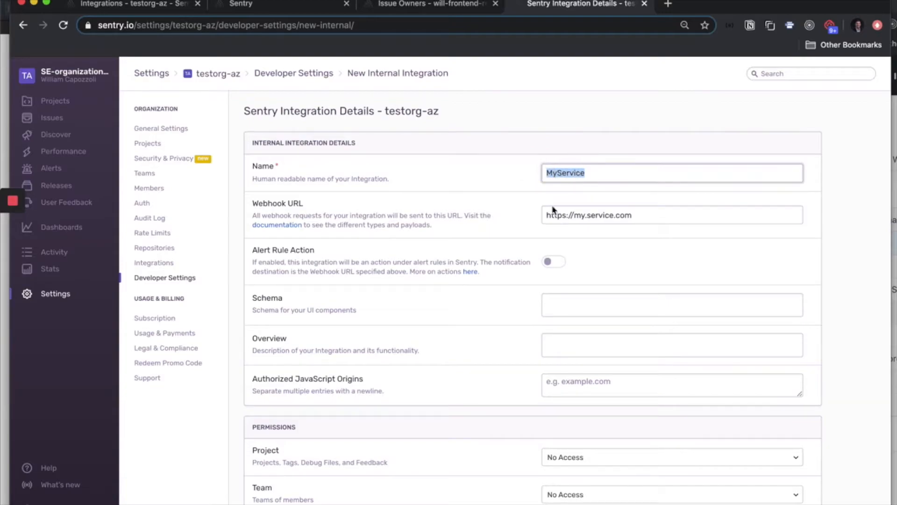
Switch the integration's Alert Rule Action on and back off, reviewing its description and the webhook URL.
{"action": "left_click", "coordinate": [549, 264]}
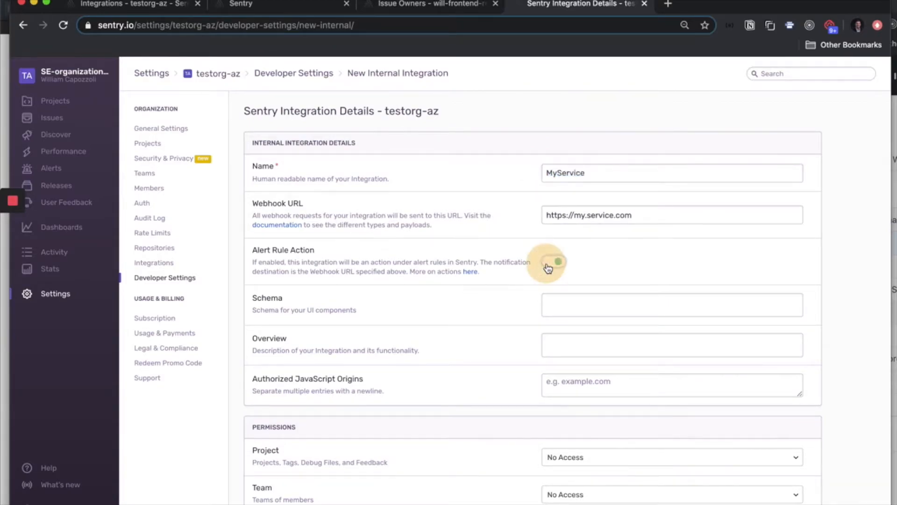
{"action": "left_click_drag", "start_coordinate": [481, 271], "coordinate": [256, 255]}
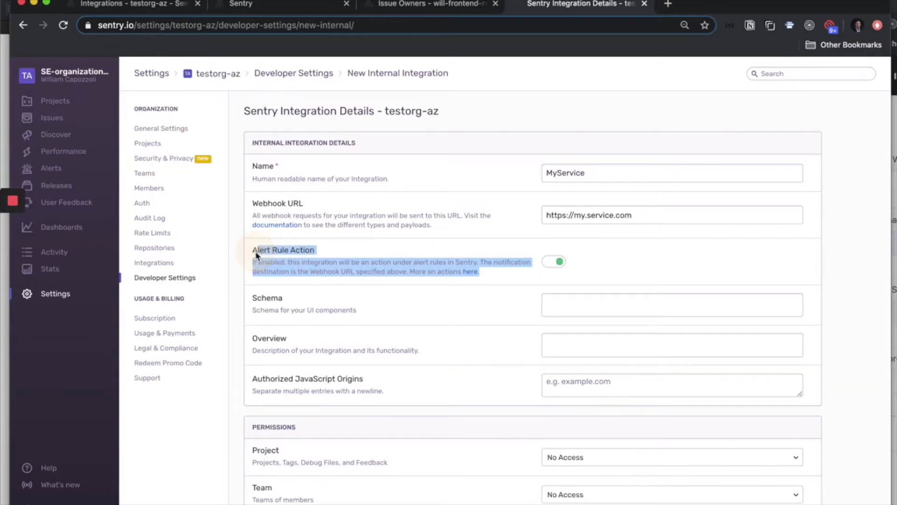
{"action": "left_click", "coordinate": [559, 265]}
{"action": "left_click_drag", "start_coordinate": [637, 215], "coordinate": [536, 221]}
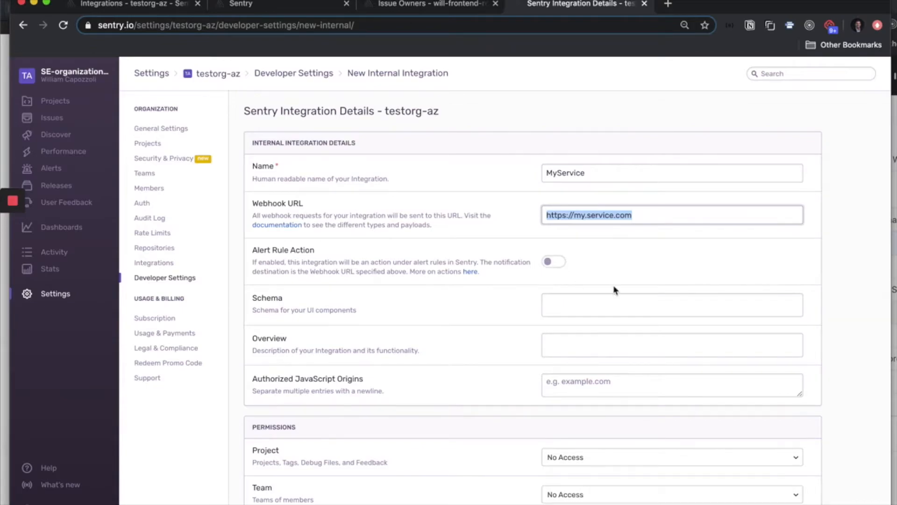
Set the integration's Issue & Event permission to Read & Write and toggle its error and issue webhooks.
{"action": "scroll", "coordinate": [613, 285], "scroll_direction": "down", "scroll_amount": 7}
{"action": "left_click", "coordinate": [567, 249]}
{"action": "left_click", "coordinate": [495, 252]}
{"action": "left_click", "coordinate": [610, 394]}
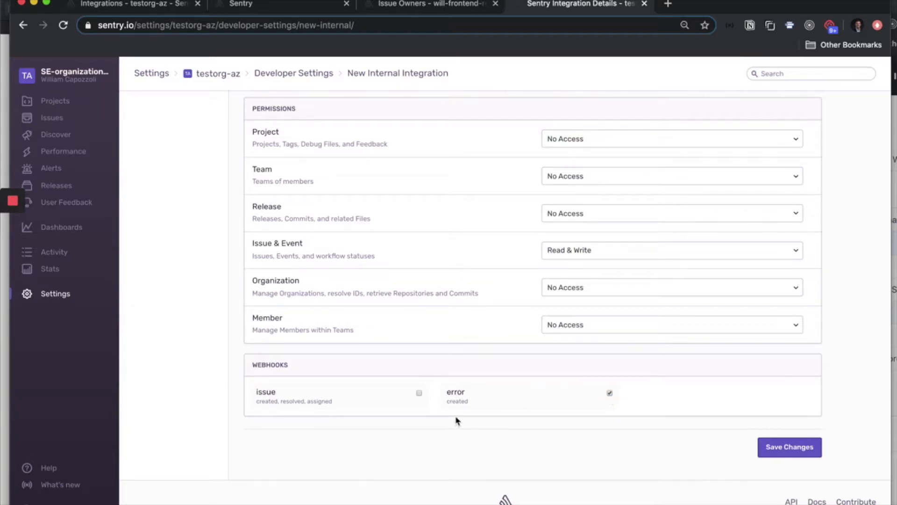
{"action": "left_click", "coordinate": [420, 394]}
{"action": "left_click", "coordinate": [610, 393]}
{"action": "left_click", "coordinate": [419, 394]}
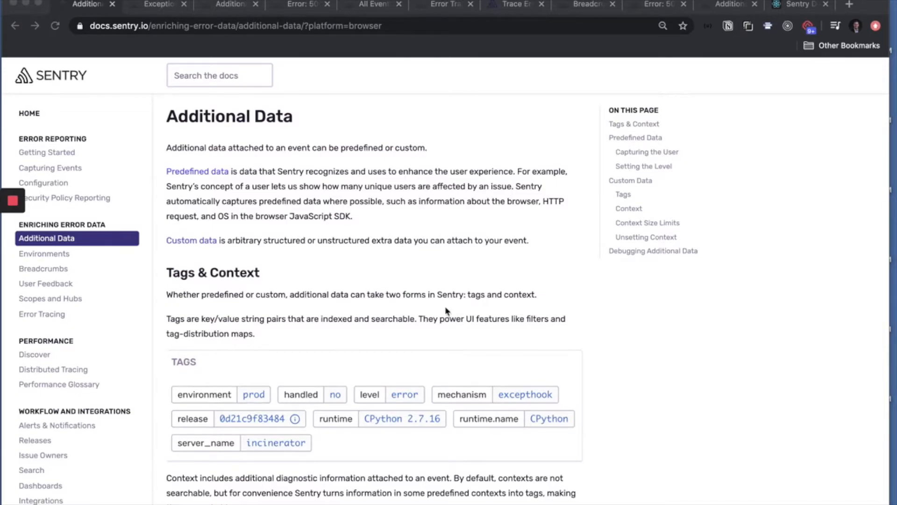
Read the Tags & Context documentation and examine the server_name, release and url tags on the checkout exception issue.
{"action": "scroll", "coordinate": [437, 308], "scroll_direction": "down", "scroll_amount": 4}
{"action": "scroll", "coordinate": [434, 305], "scroll_direction": "down", "scroll_amount": 1}
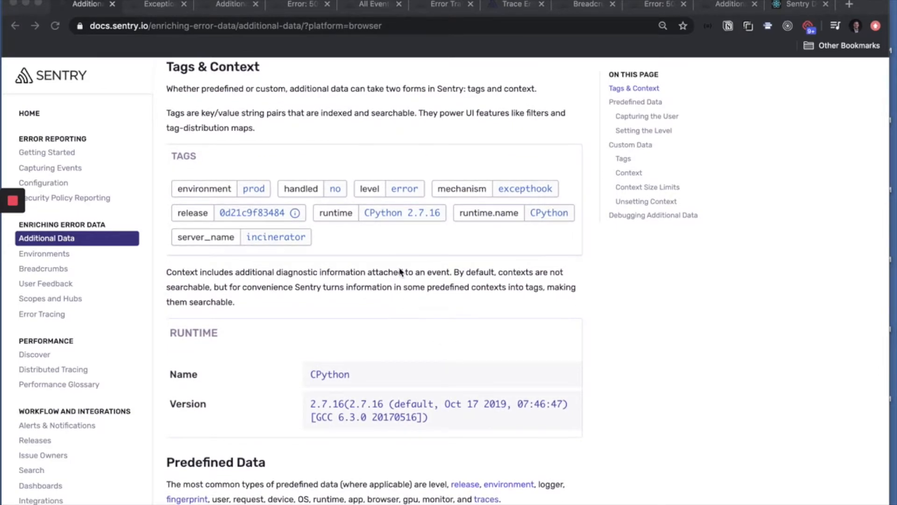
{"action": "left_click", "coordinate": [159, 6]}
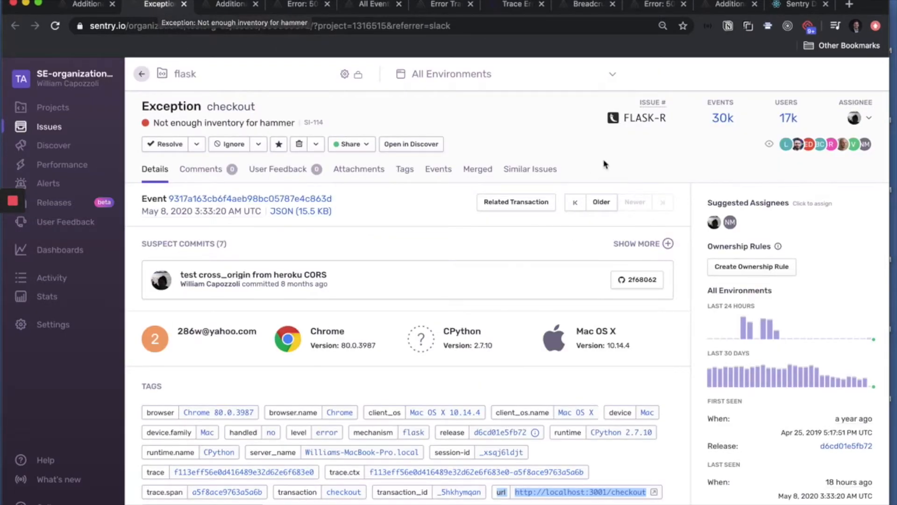
{"action": "scroll", "coordinate": [486, 323], "scroll_direction": "down", "scroll_amount": 5}
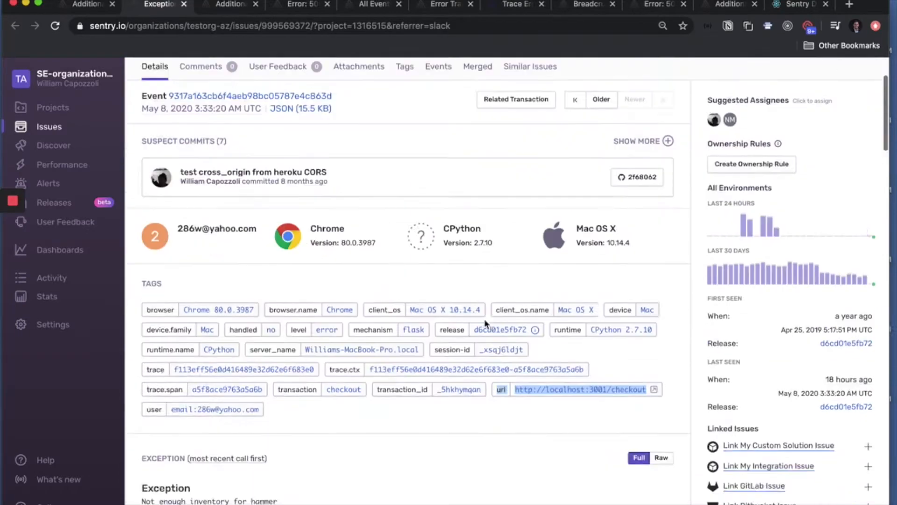
{"action": "scroll", "coordinate": [486, 324], "scroll_direction": "down", "scroll_amount": 2}
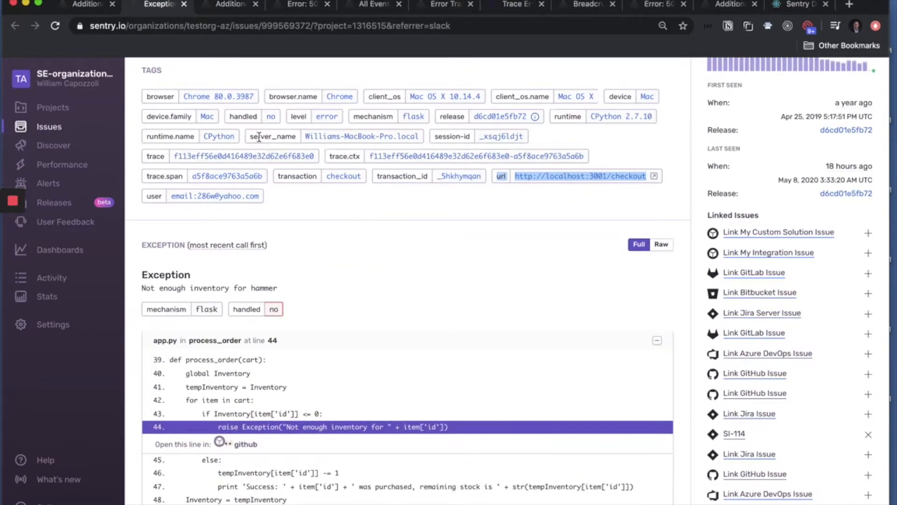
{"action": "left_click_drag", "start_coordinate": [252, 139], "coordinate": [423, 140]}
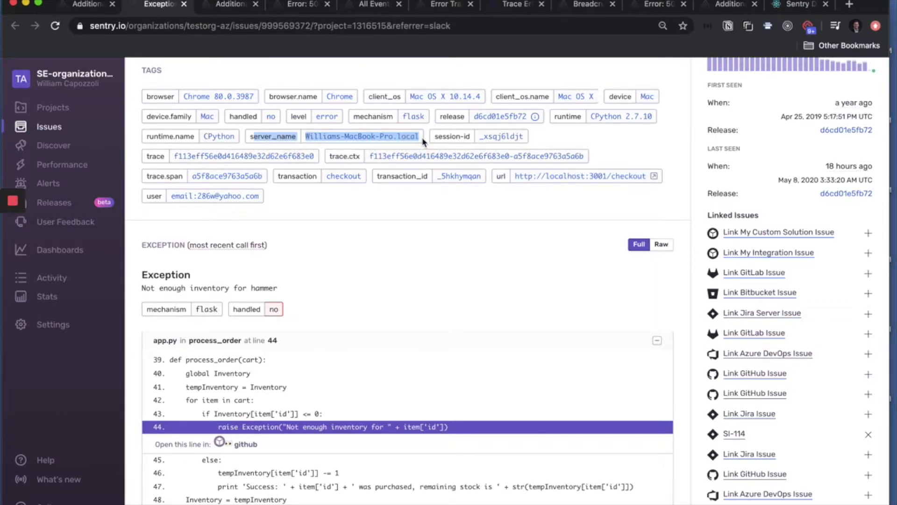
{"action": "left_click", "coordinate": [451, 116]}
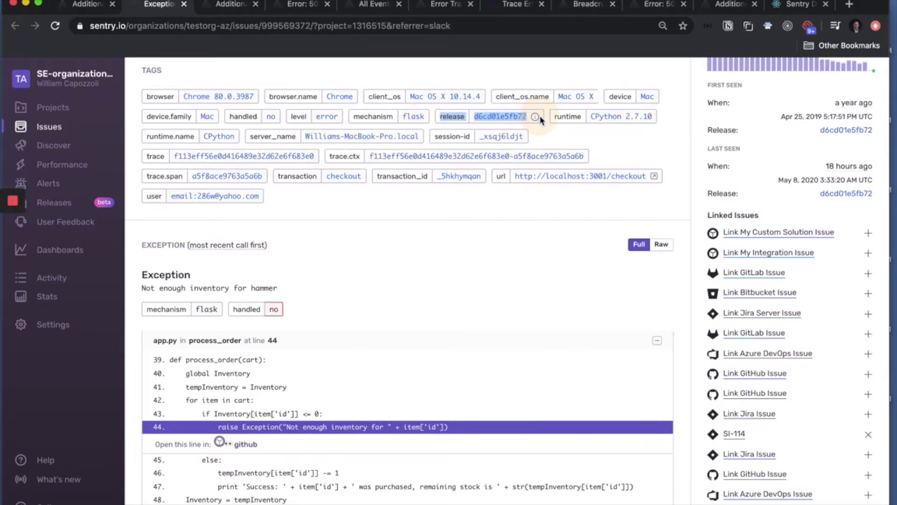
{"action": "mouse_move", "coordinate": [541, 123]}
{"action": "left_click_drag", "start_coordinate": [498, 181], "coordinate": [664, 176]}
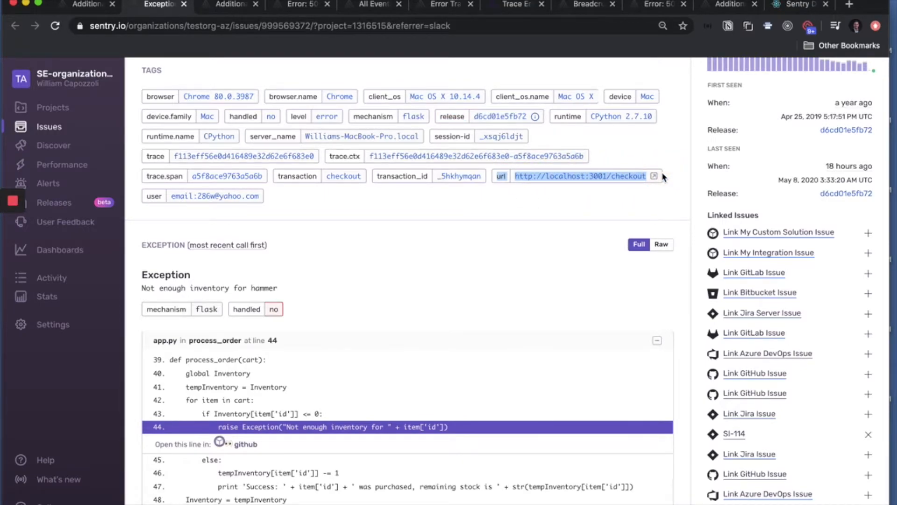
Open the documentation on custom tags and examine the JavaScript configureScope example with its setTag call.
{"action": "left_click", "coordinate": [224, 12]}
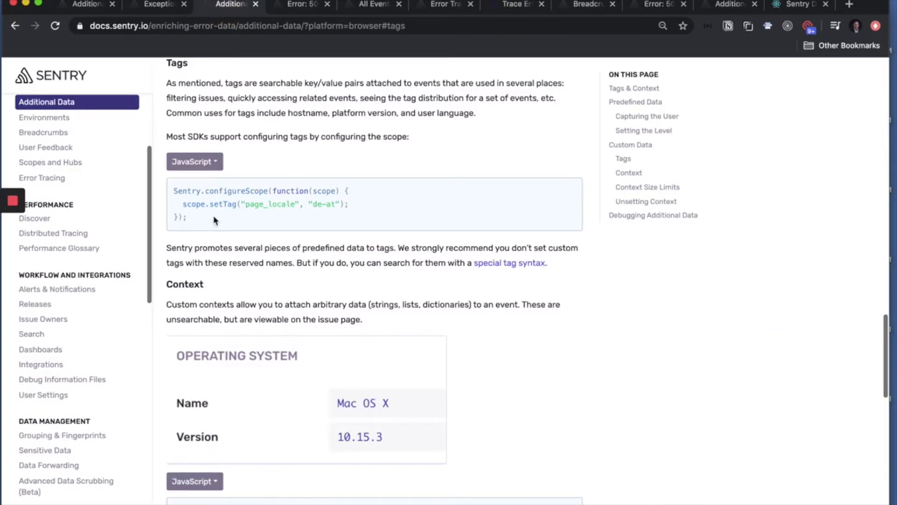
{"action": "left_click_drag", "start_coordinate": [210, 204], "coordinate": [260, 202]}
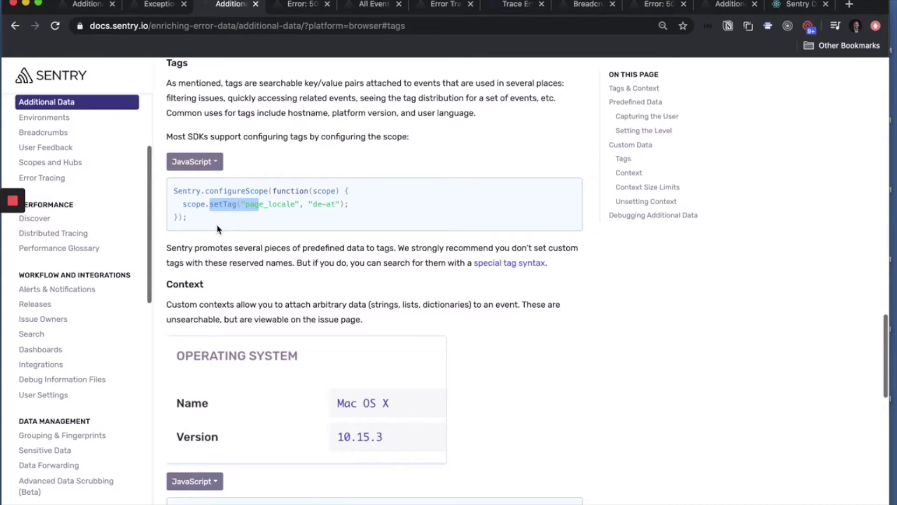
{"action": "double_click", "coordinate": [190, 204]}
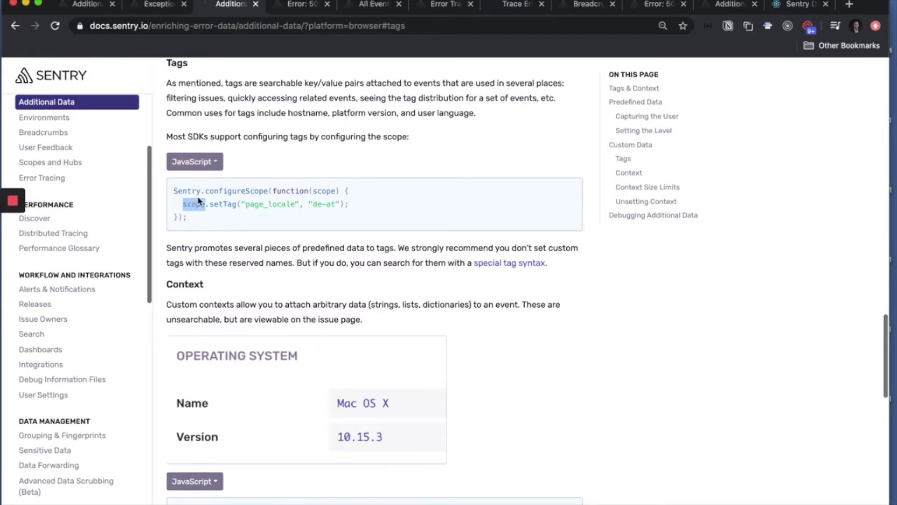
{"action": "left_click_drag", "start_coordinate": [188, 220], "coordinate": [173, 191]}
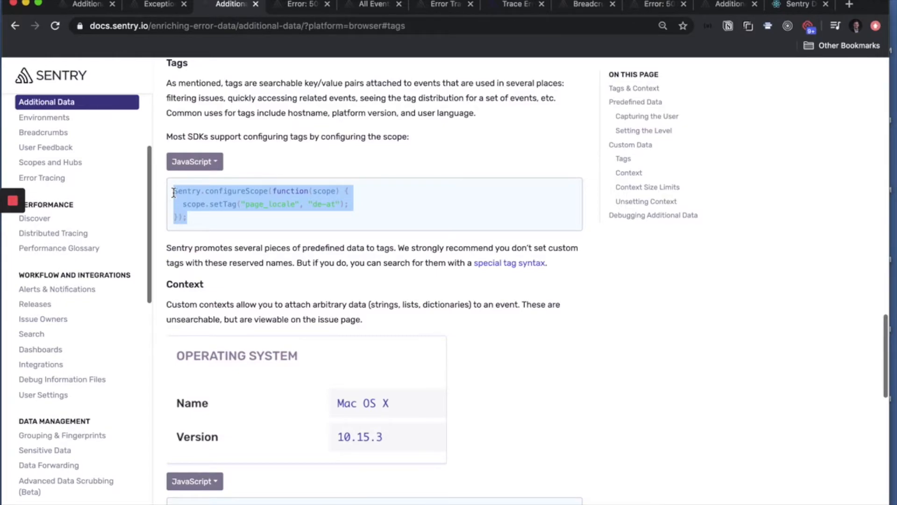
Examine the customerType, browser.name, url and release tags on the will-frontend-react 500 error issue.
{"action": "left_click", "coordinate": [286, 6]}
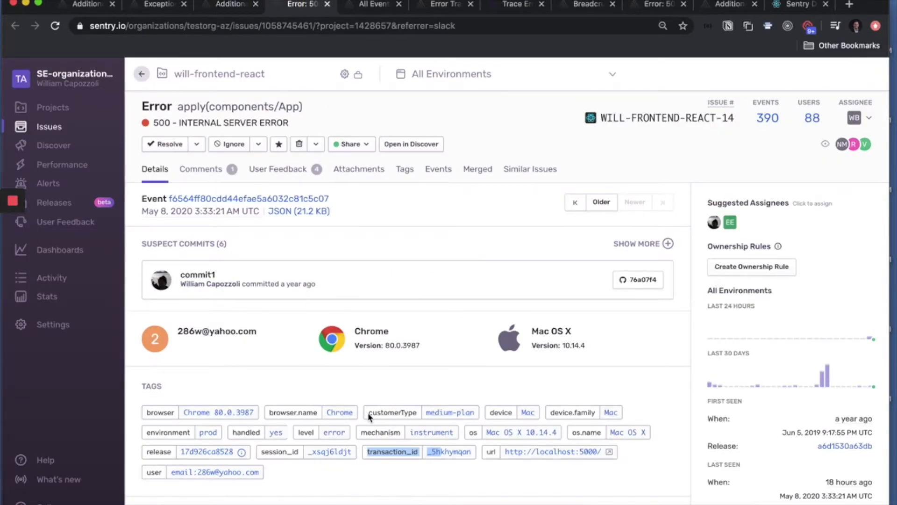
{"action": "left_click_drag", "start_coordinate": [369, 413], "coordinate": [416, 412]}
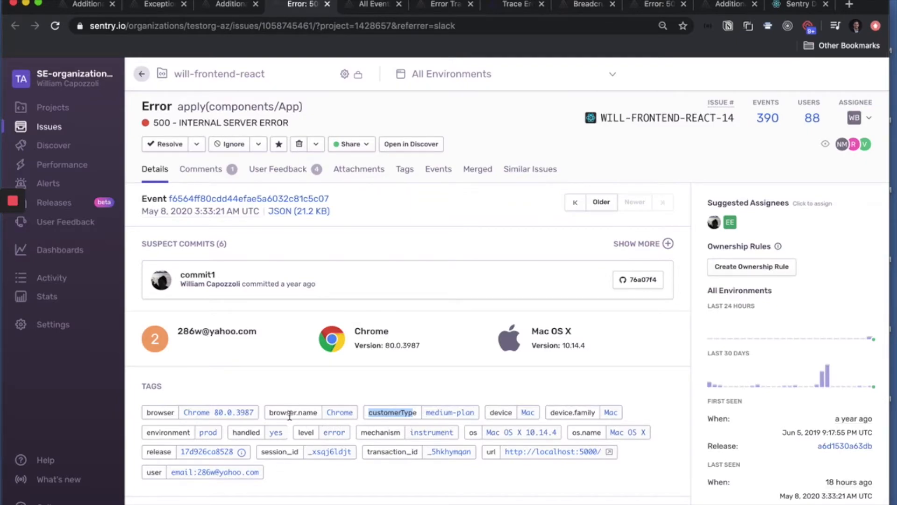
{"action": "left_click_drag", "start_coordinate": [275, 414], "coordinate": [305, 413]}
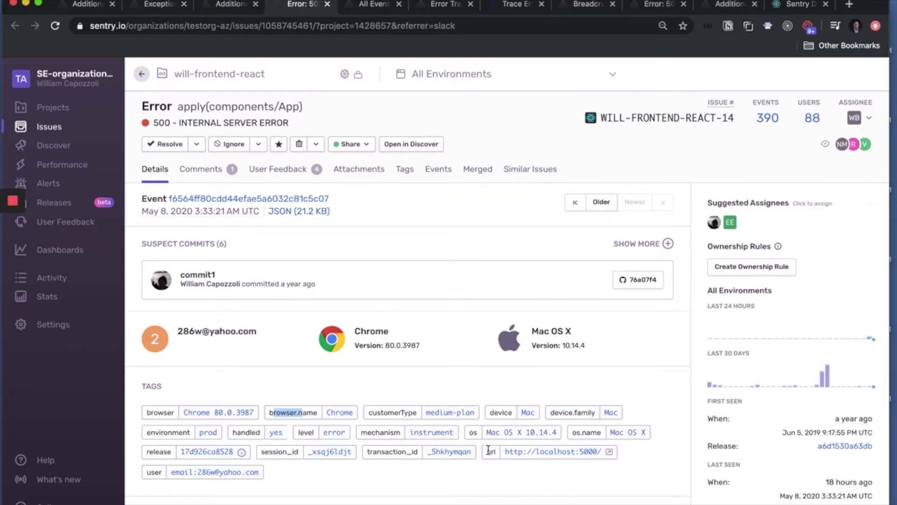
{"action": "left_click_drag", "start_coordinate": [489, 451], "coordinate": [597, 454]}
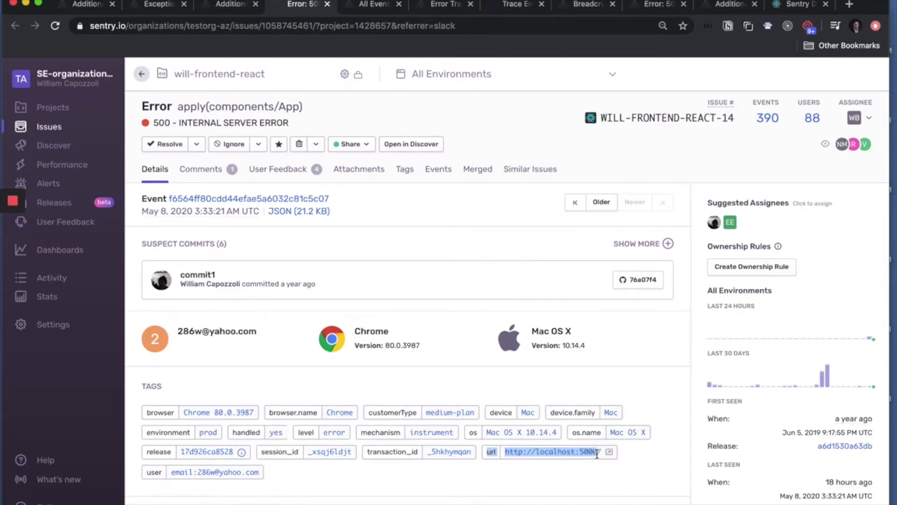
{"action": "left_click_drag", "start_coordinate": [148, 450], "coordinate": [197, 452]}
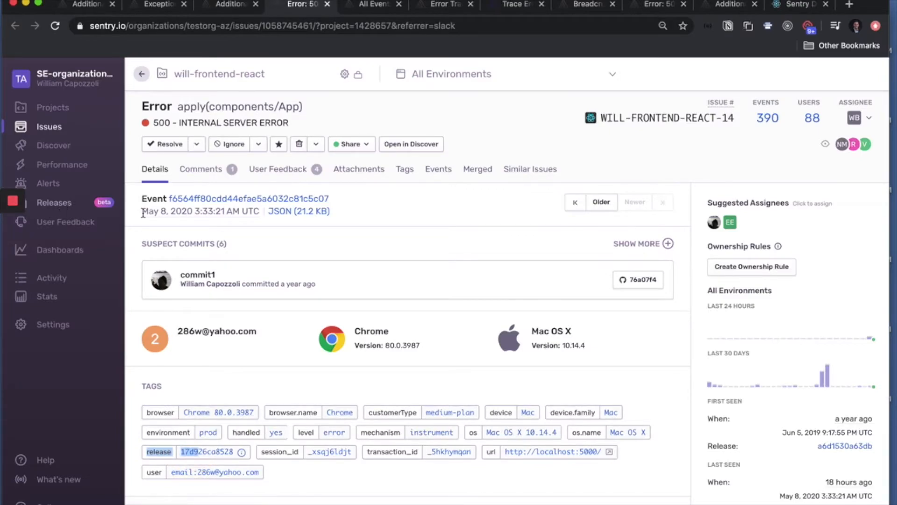
Compare the transaction_id tag on the frontend 500 error issue with the same tag on the checkout exception issue.
{"action": "scroll", "coordinate": [294, 201], "scroll_direction": "down", "scroll_amount": 6}
{"action": "scroll", "coordinate": [292, 238], "scroll_direction": "down", "scroll_amount": 1}
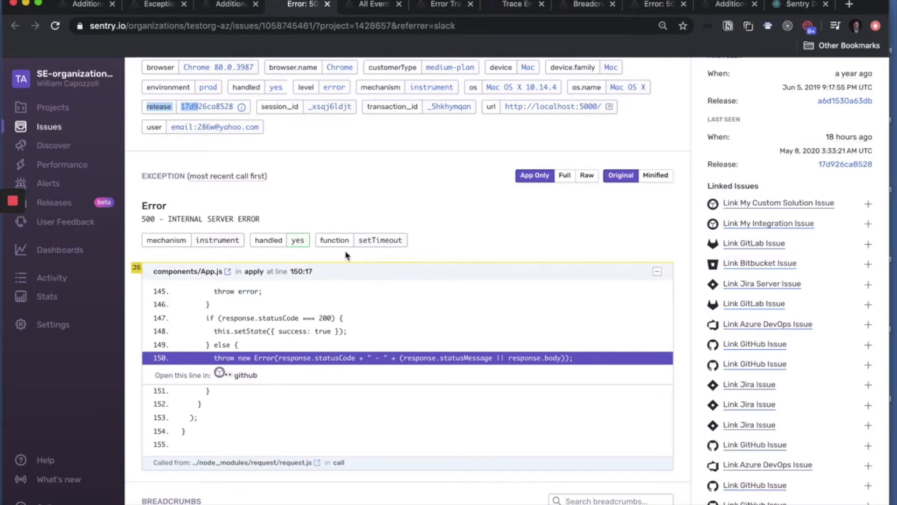
{"action": "scroll", "coordinate": [346, 255], "scroll_direction": "up", "scroll_amount": 1}
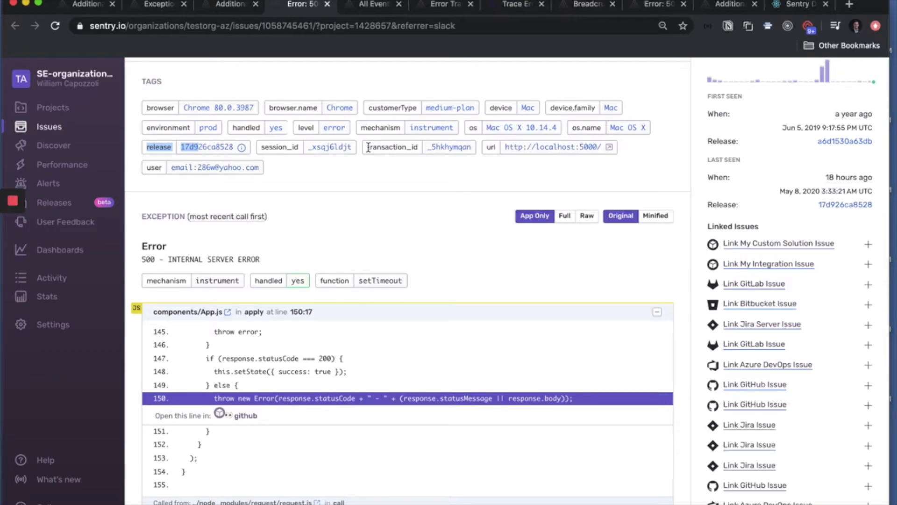
{"action": "left_click_drag", "start_coordinate": [368, 147], "coordinate": [473, 149]}
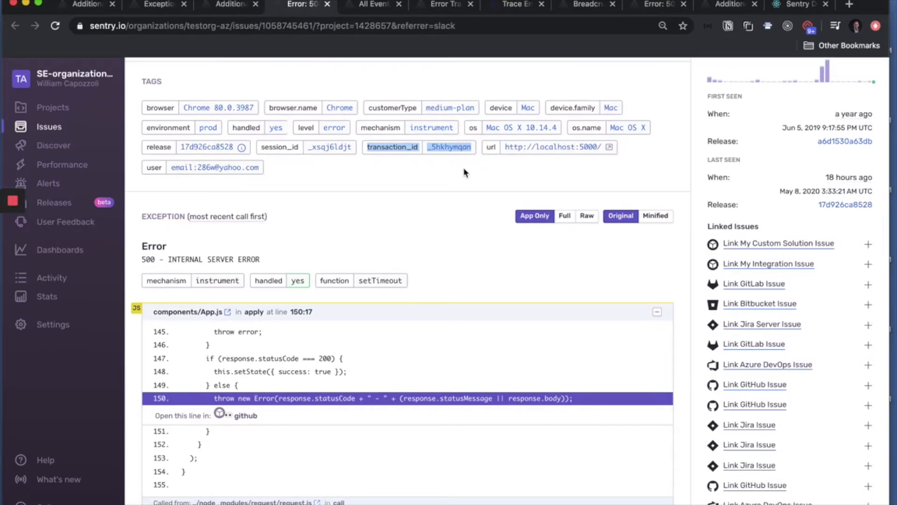
{"action": "left_click", "coordinate": [162, 6]}
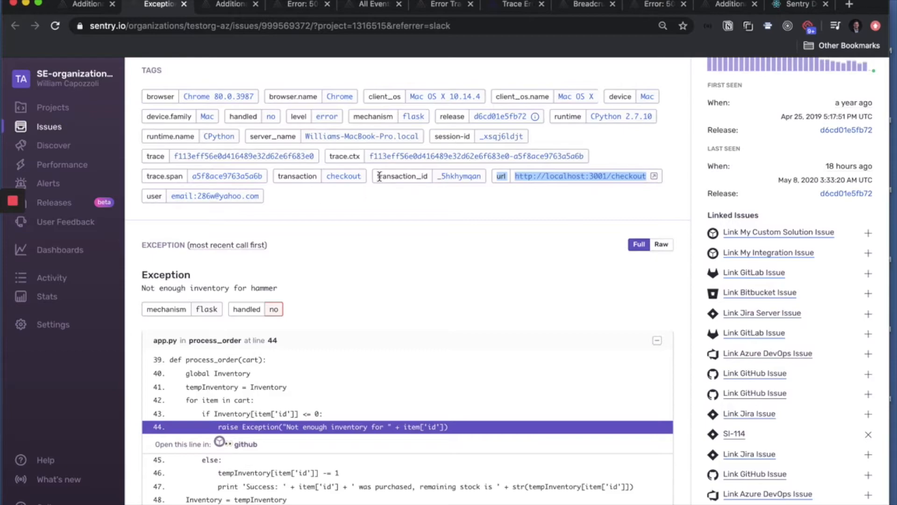
{"action": "left_click_drag", "start_coordinate": [377, 176], "coordinate": [487, 182]}
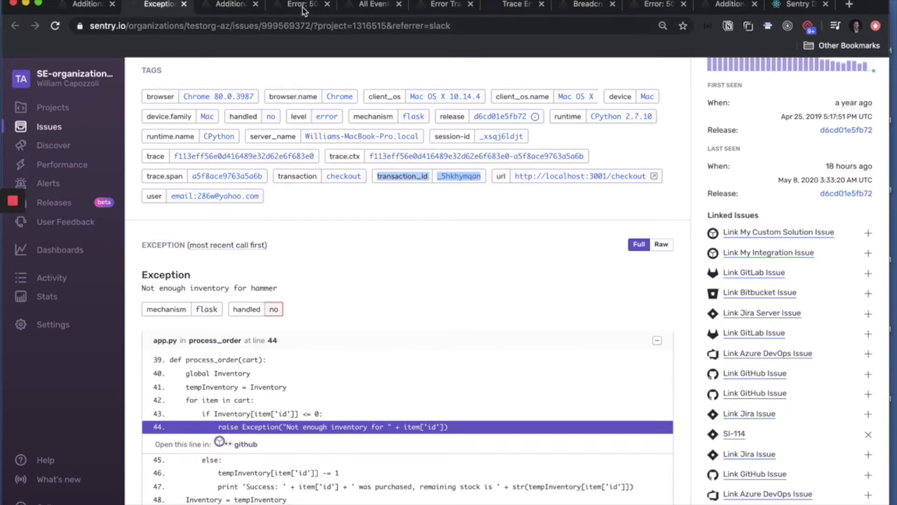
{"action": "left_click", "coordinate": [318, 9]}
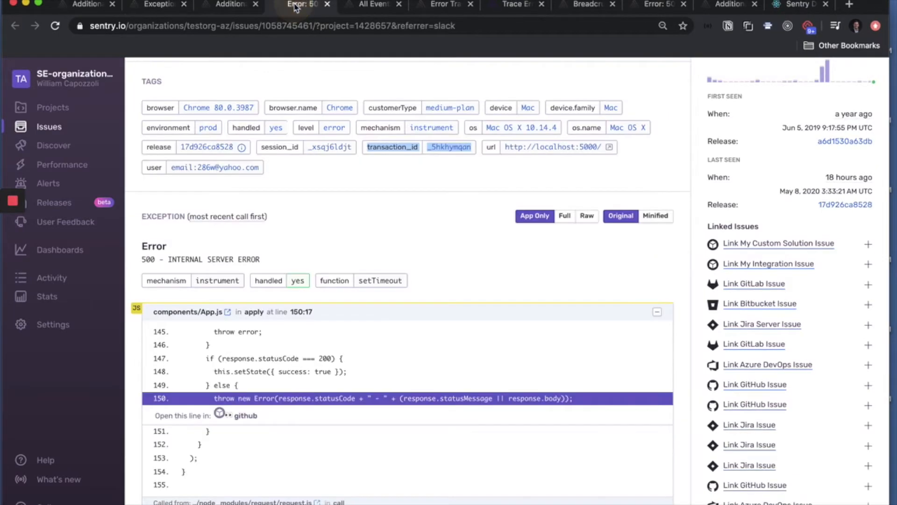
Examine the Discover query by transaction_id and its matching events, and open the Error Tracing documentation and related blog post.
{"action": "left_click", "coordinate": [362, 8]}
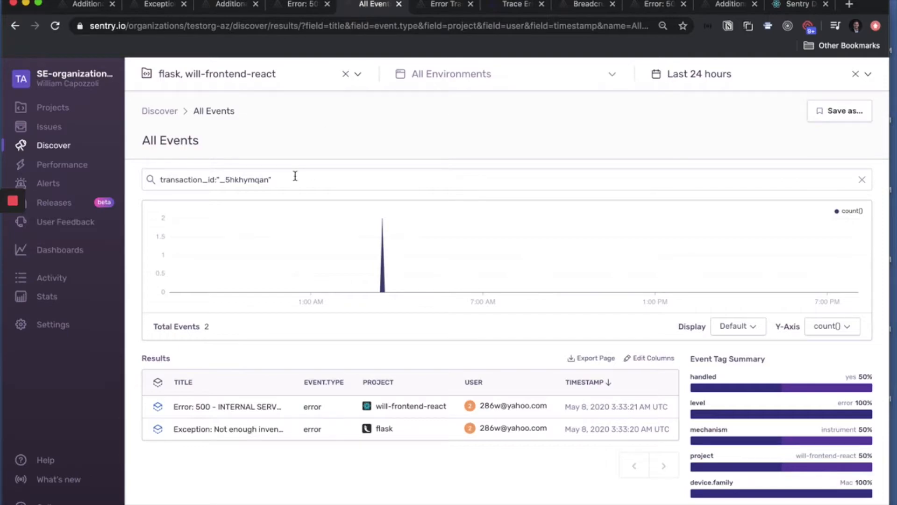
{"action": "left_click_drag", "start_coordinate": [286, 180], "coordinate": [152, 176]}
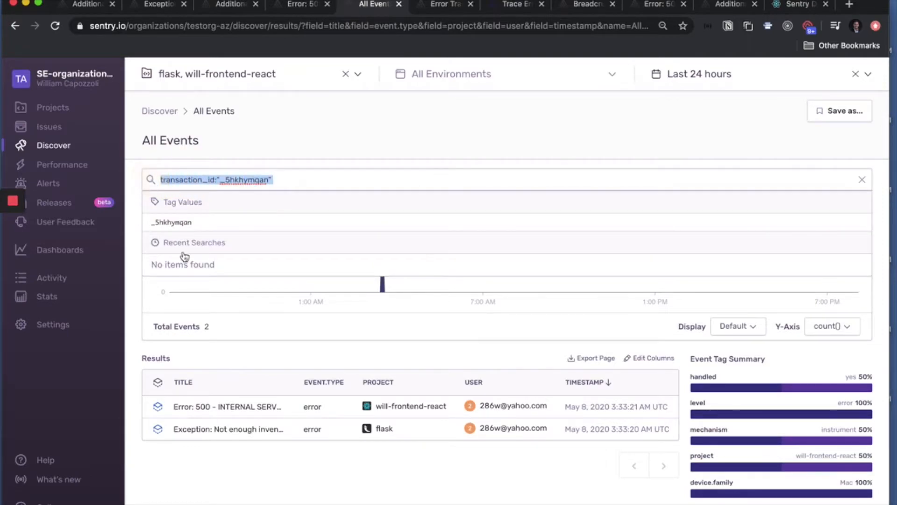
{"action": "left_click_drag", "start_coordinate": [174, 407], "coordinate": [383, 437]}
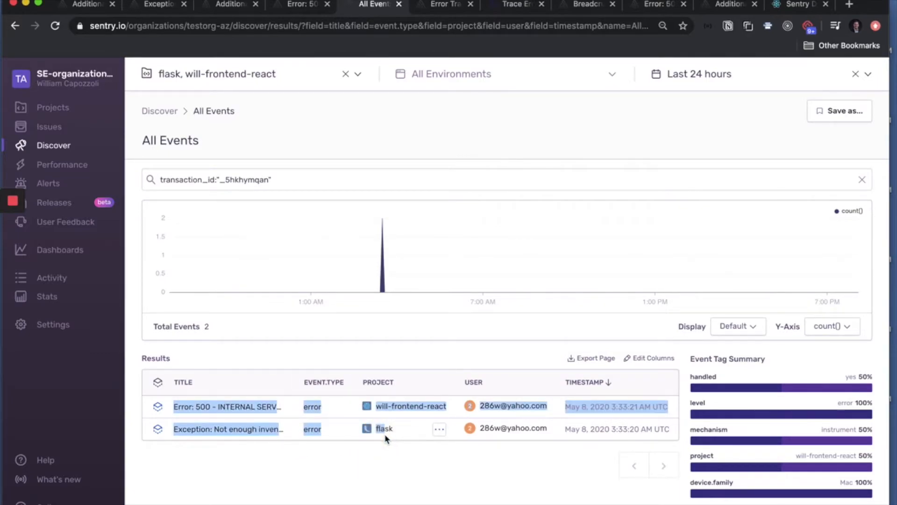
{"action": "left_click", "coordinate": [437, 5]}
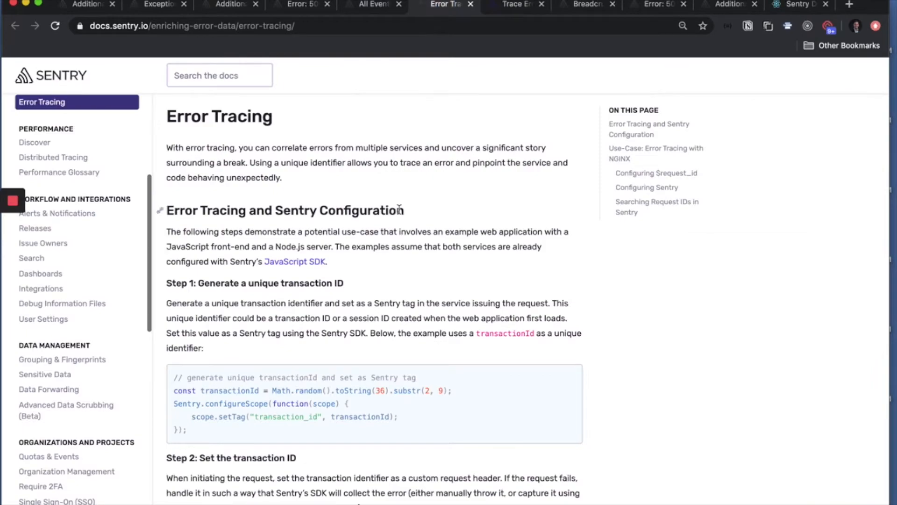
{"action": "left_click", "coordinate": [507, 10]}
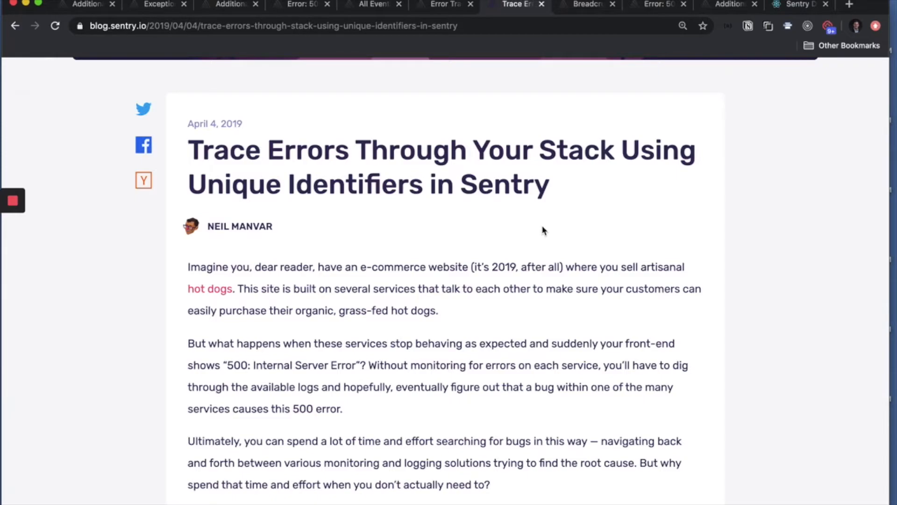
Read the Recording Crumbs section of the Breadcrumbs documentation and its JavaScript addBreadcrumb example.
{"action": "left_click", "coordinate": [578, 7]}
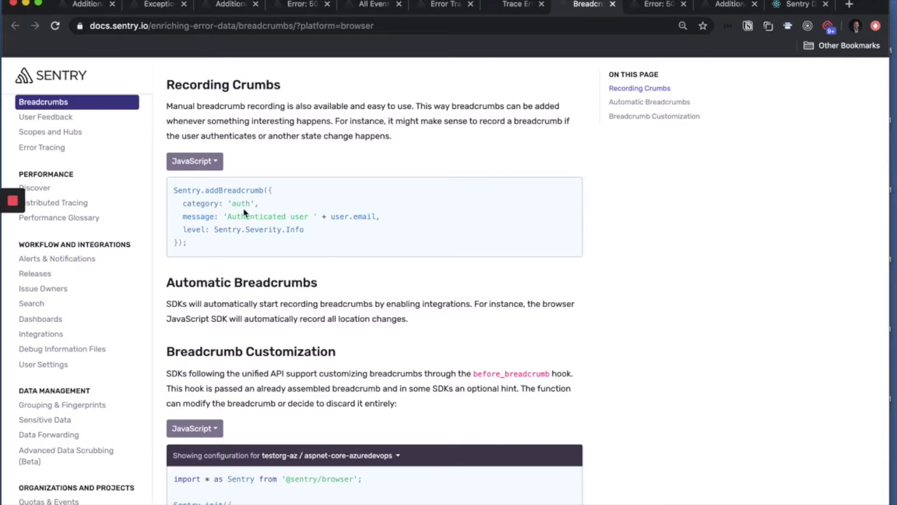
{"action": "left_click_drag", "start_coordinate": [205, 190], "coordinate": [275, 196]}
{"action": "left_click_drag", "start_coordinate": [177, 202], "coordinate": [239, 225]}
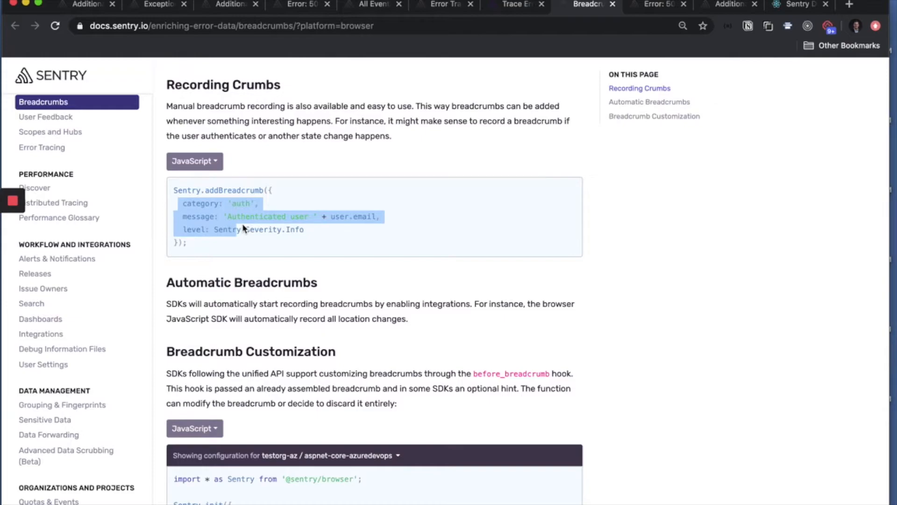
{"action": "left_click_drag", "start_coordinate": [266, 136], "coordinate": [391, 136]}
{"action": "left_click_drag", "start_coordinate": [192, 137], "coordinate": [267, 136]}
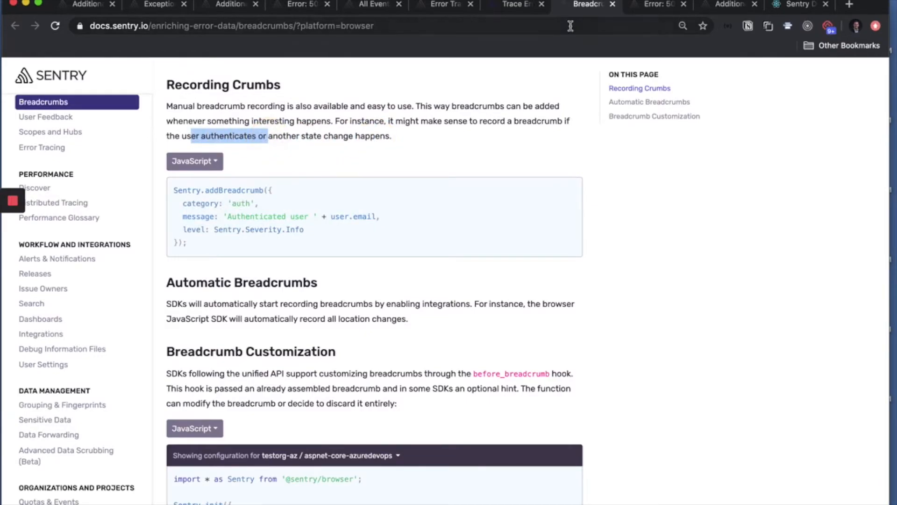
Examine the custom cart breadcrumb and the automatic ui.click breadcrumb on the frontend 500 error issue.
{"action": "left_click", "coordinate": [648, 7]}
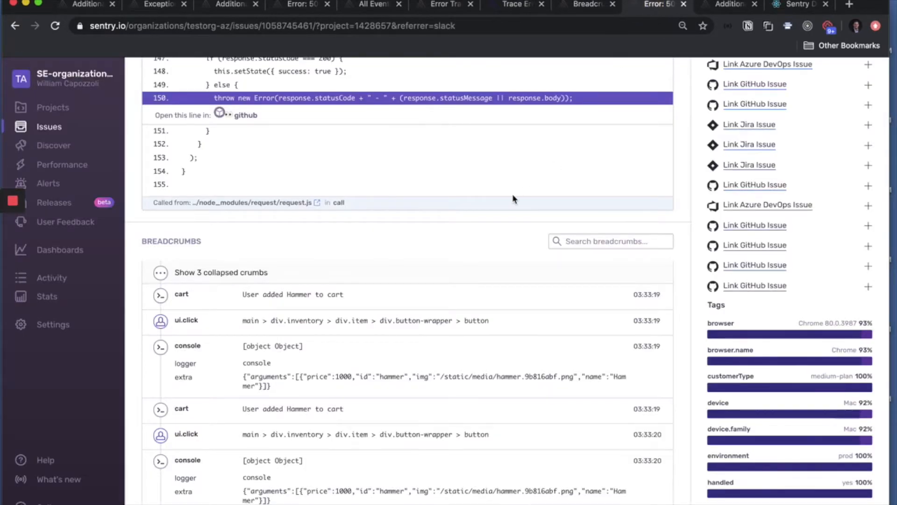
{"action": "scroll", "coordinate": [512, 201], "scroll_direction": "down", "scroll_amount": 3}
{"action": "scroll", "coordinate": [510, 205], "scroll_direction": "down", "scroll_amount": 2}
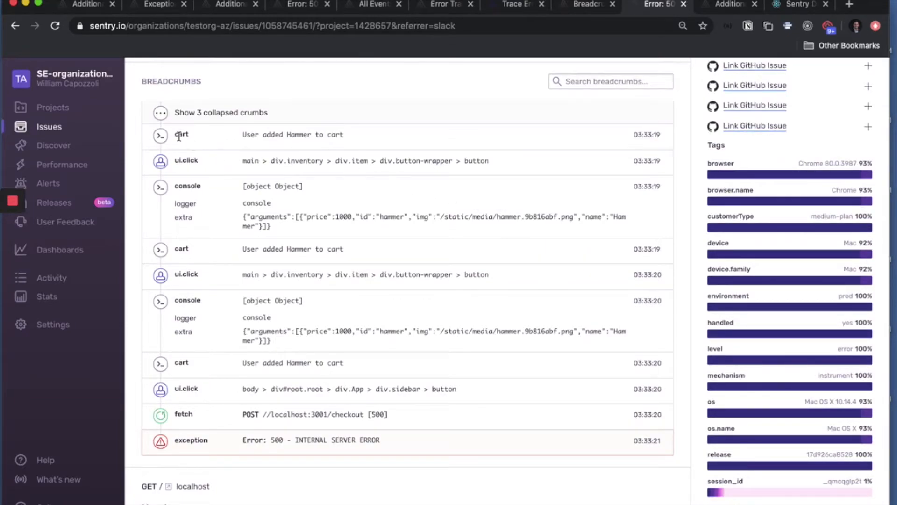
{"action": "left_click_drag", "start_coordinate": [201, 136], "coordinate": [168, 135]}
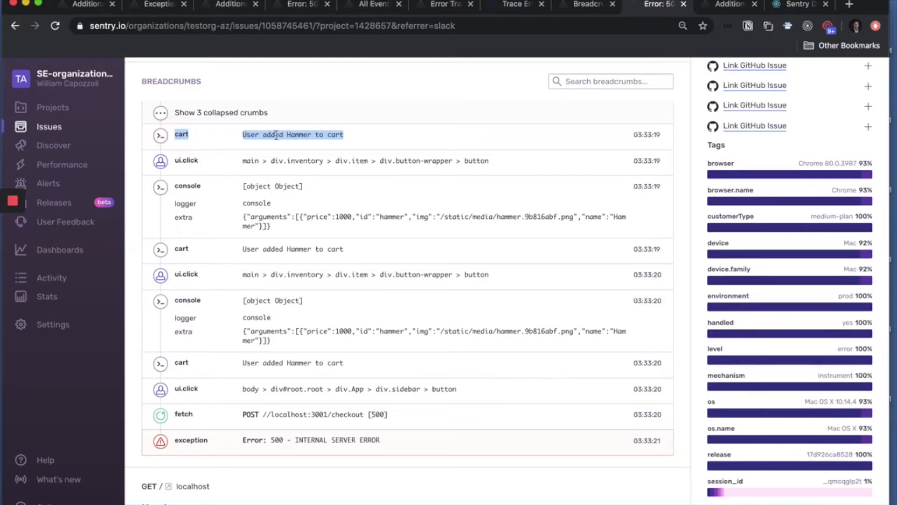
{"action": "left_click_drag", "start_coordinate": [175, 162], "coordinate": [431, 162]}
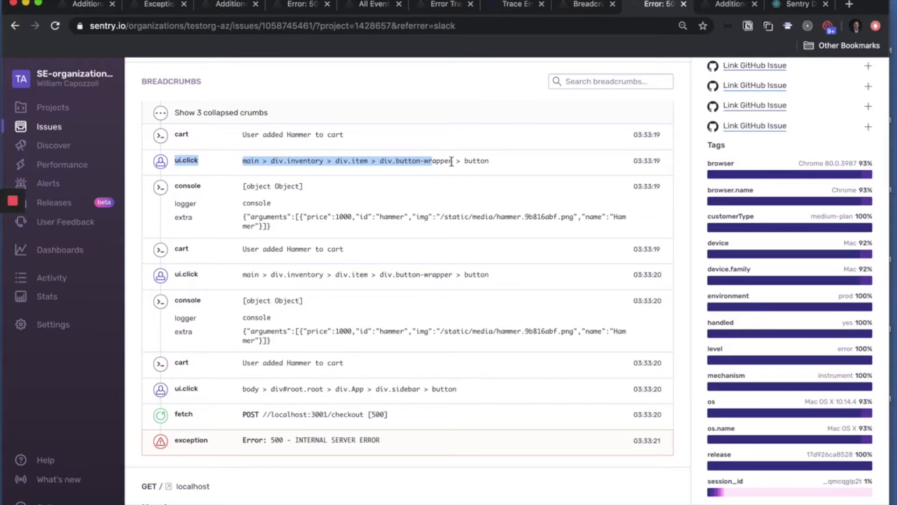
{"action": "left_click_drag", "start_coordinate": [497, 162], "coordinate": [178, 162]}
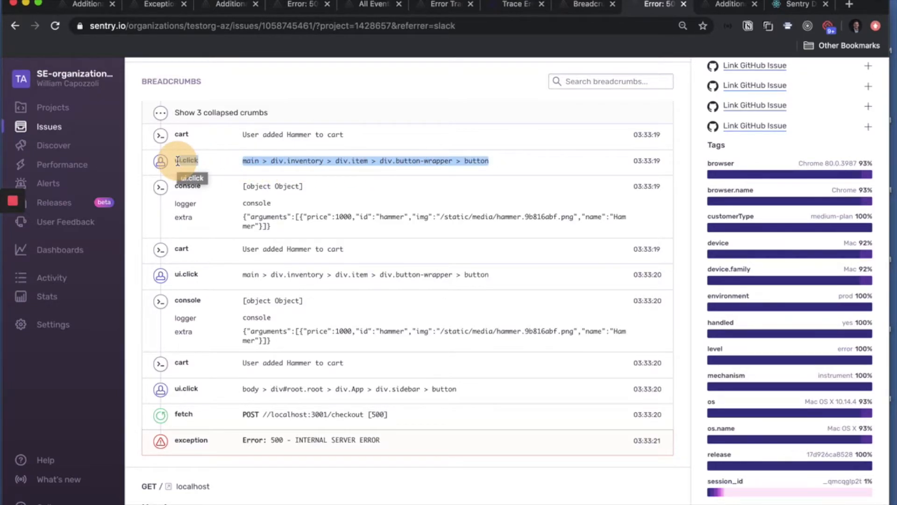
{"action": "left_click_drag", "start_coordinate": [178, 161], "coordinate": [178, 161]}
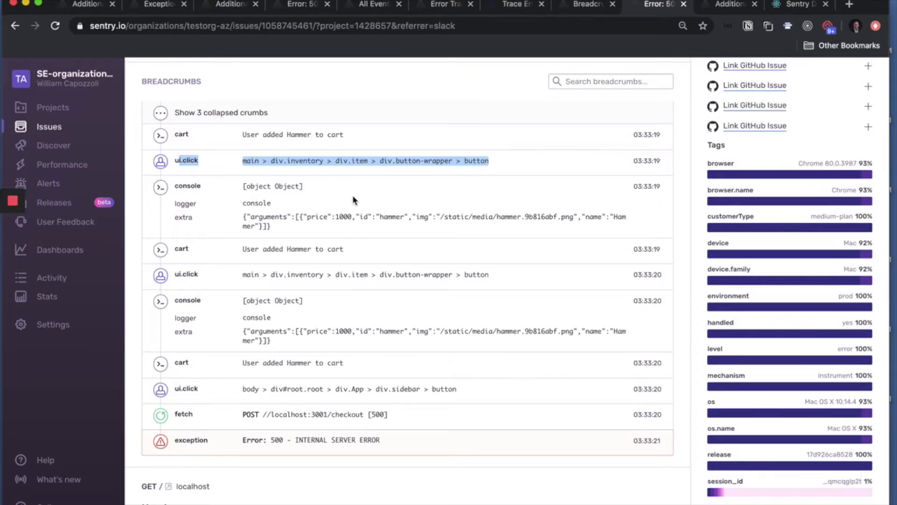
Examine the cart contents in the issue's Additional Data section.
{"action": "scroll", "coordinate": [351, 211], "scroll_direction": "down", "scroll_amount": 10}
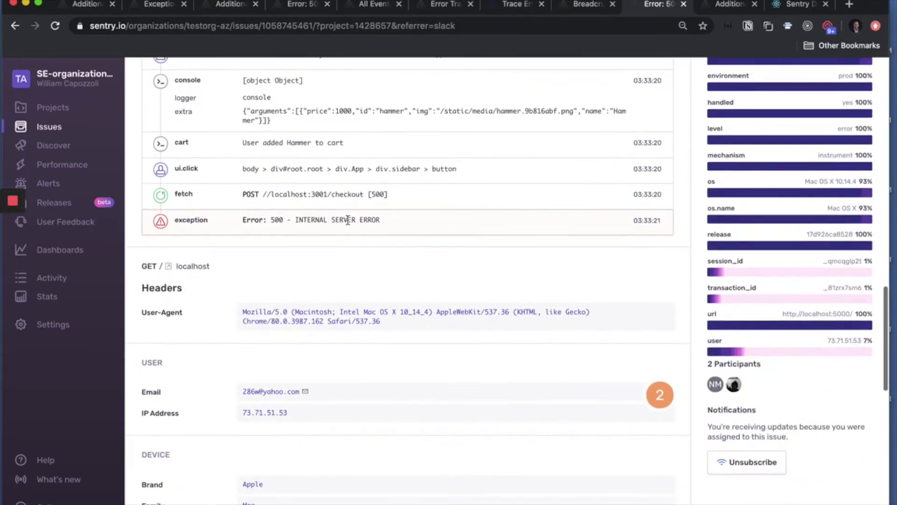
{"action": "scroll", "coordinate": [348, 220], "scroll_direction": "down", "scroll_amount": 7}
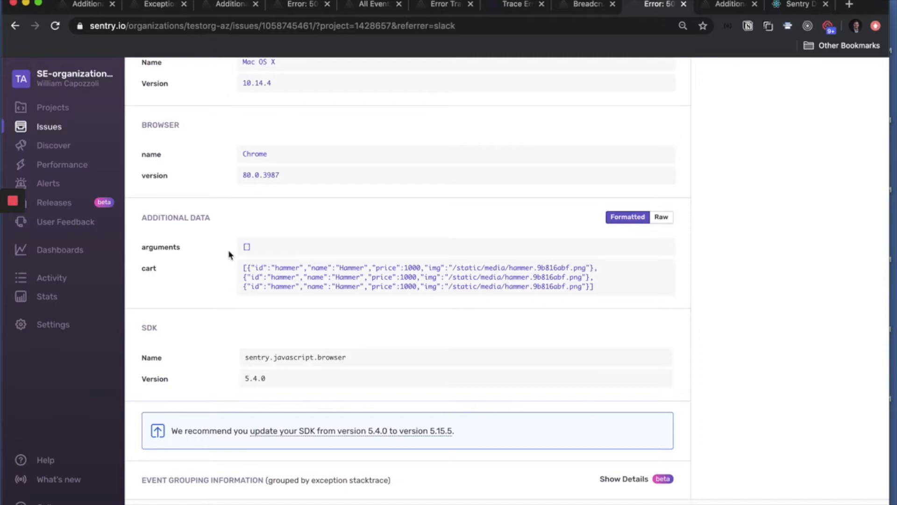
{"action": "left_click_drag", "start_coordinate": [165, 217], "coordinate": [220, 219]}
{"action": "left_click_drag", "start_coordinate": [245, 270], "coordinate": [587, 285]}
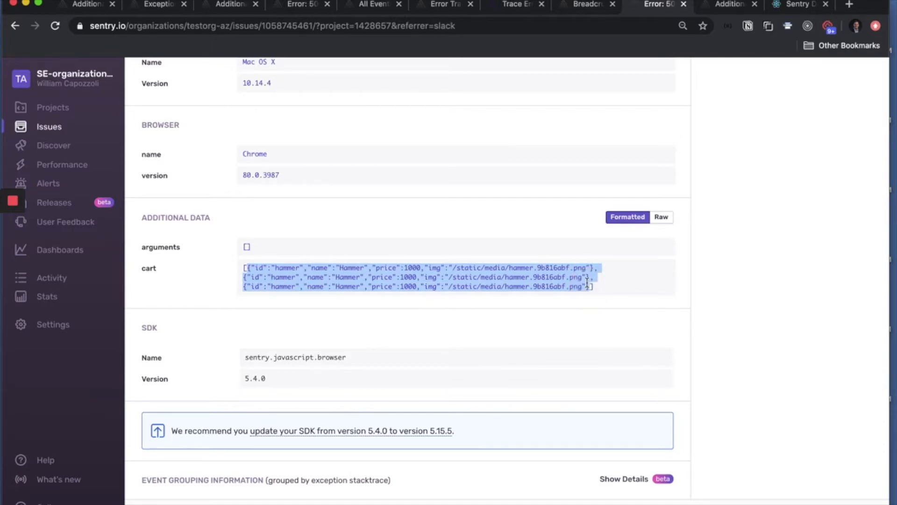
Switch to the Online Hardware Store app, add four hammers to the cart and review the cart line.
{"action": "left_click", "coordinate": [790, 9]}
{"action": "left_click", "coordinate": [374, 277]}
{"action": "triple_click", "coordinate": [377, 276]}
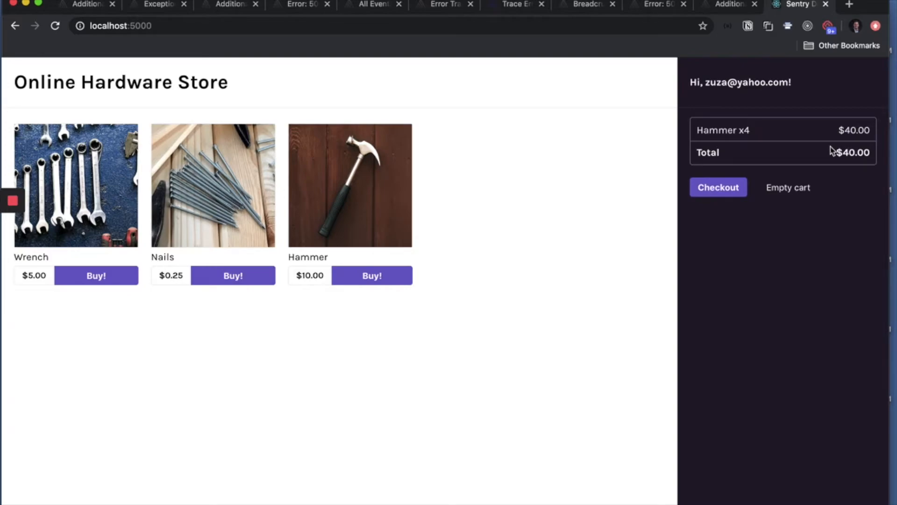
{"action": "left_click_drag", "start_coordinate": [728, 130], "coordinate": [760, 159]}
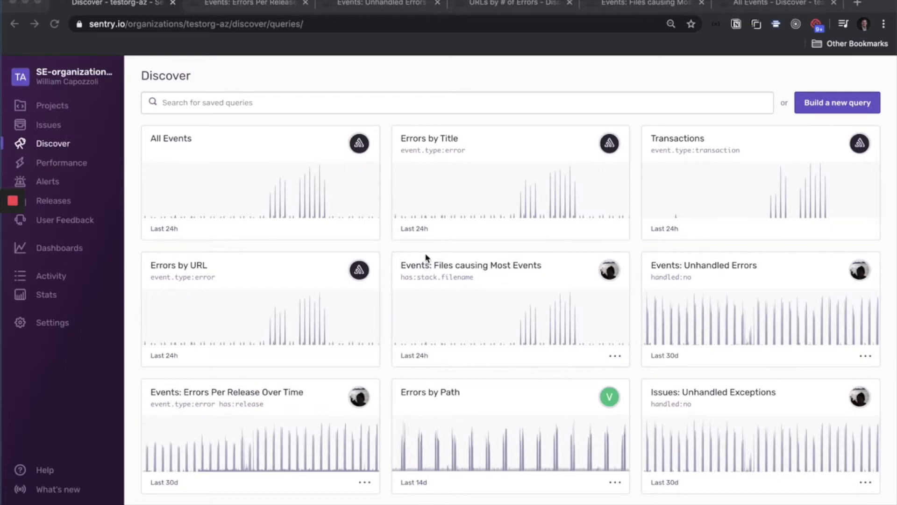
Start building a new Discover query and review its All Events chart, results table and total events.
{"action": "left_click", "coordinate": [830, 104]}
{"action": "left_click", "coordinate": [831, 104]}
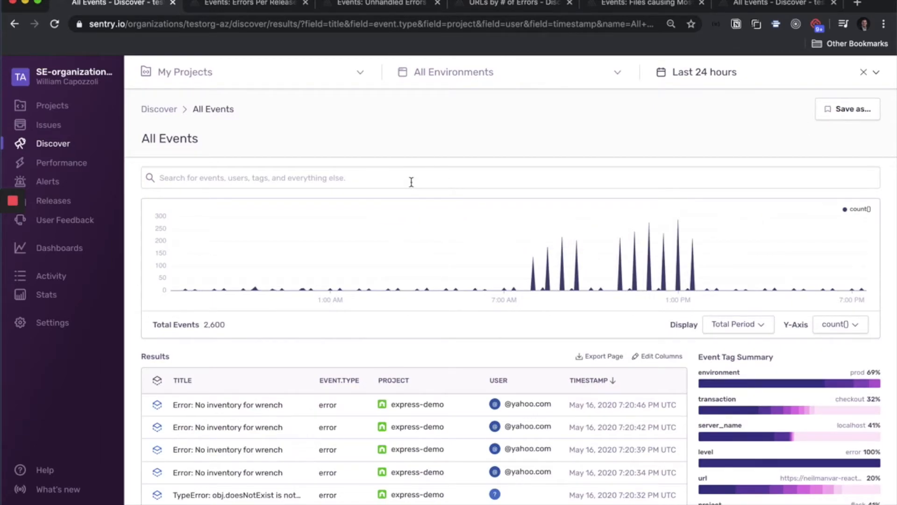
{"action": "scroll", "coordinate": [416, 194], "scroll_direction": "down", "scroll_amount": 1}
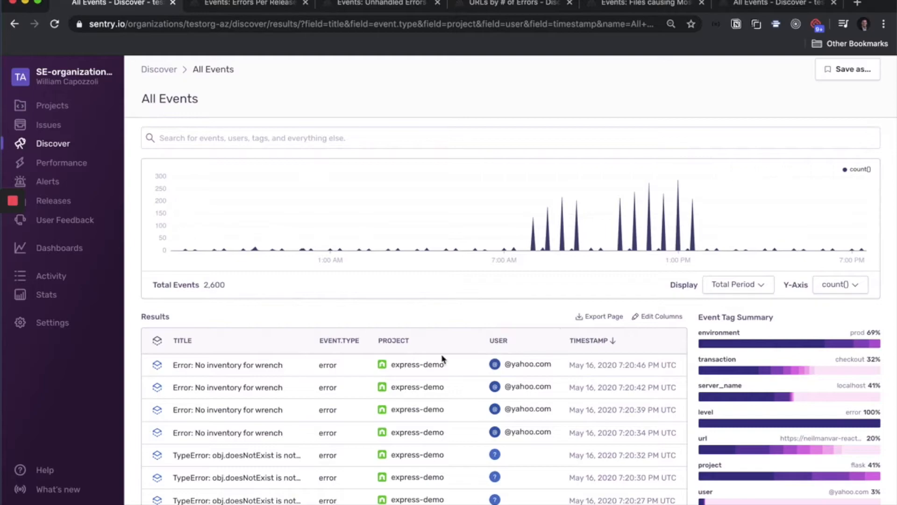
{"action": "mouse_move", "coordinate": [419, 363]}
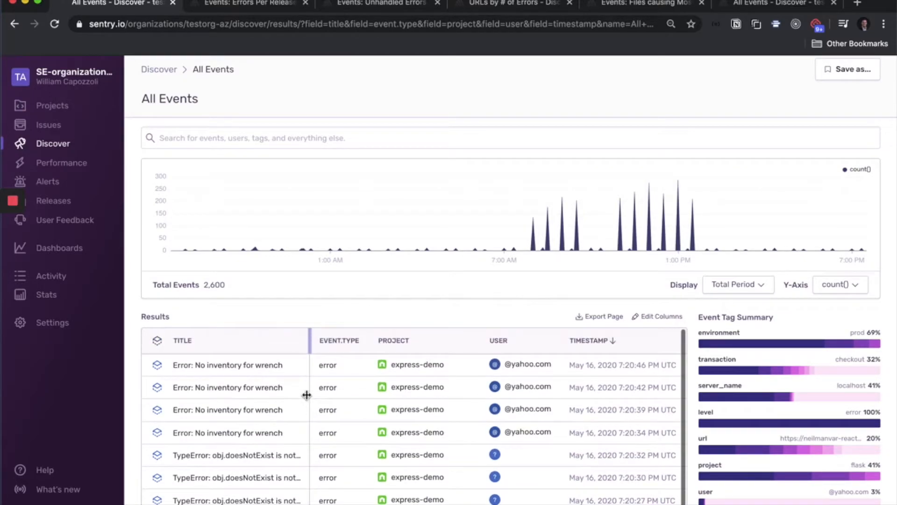
{"action": "left_click_drag", "start_coordinate": [237, 285], "coordinate": [180, 282]}
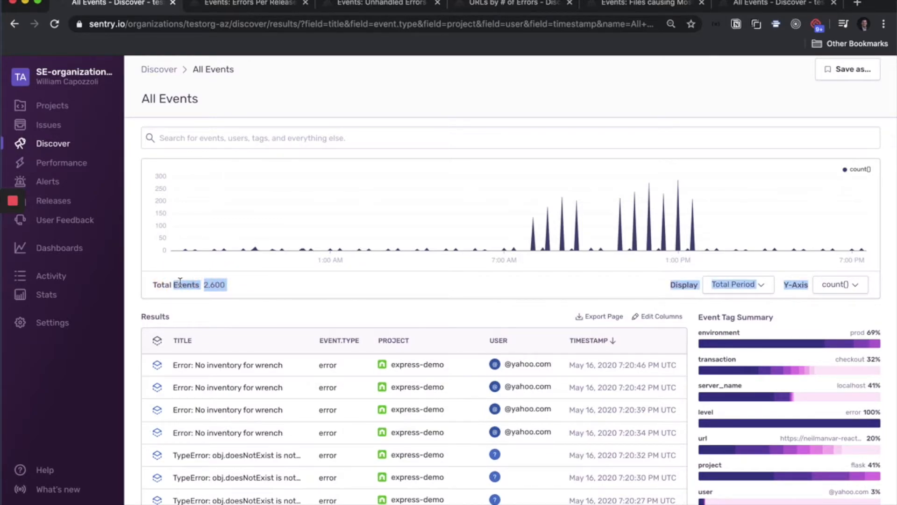
{"action": "scroll", "coordinate": [180, 282], "scroll_direction": "up", "scroll_amount": 2}
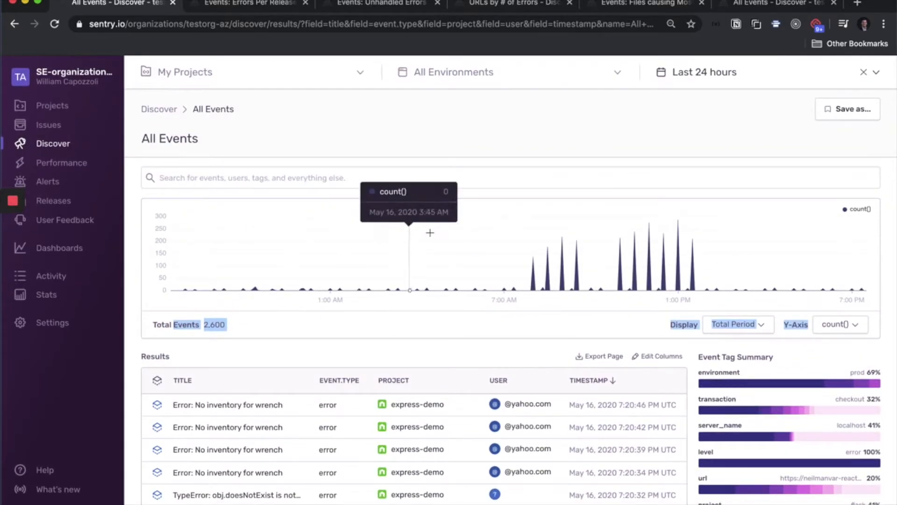
Examine the available date ranges, the total events and the results table of the All Events query.
{"action": "left_click", "coordinate": [731, 74]}
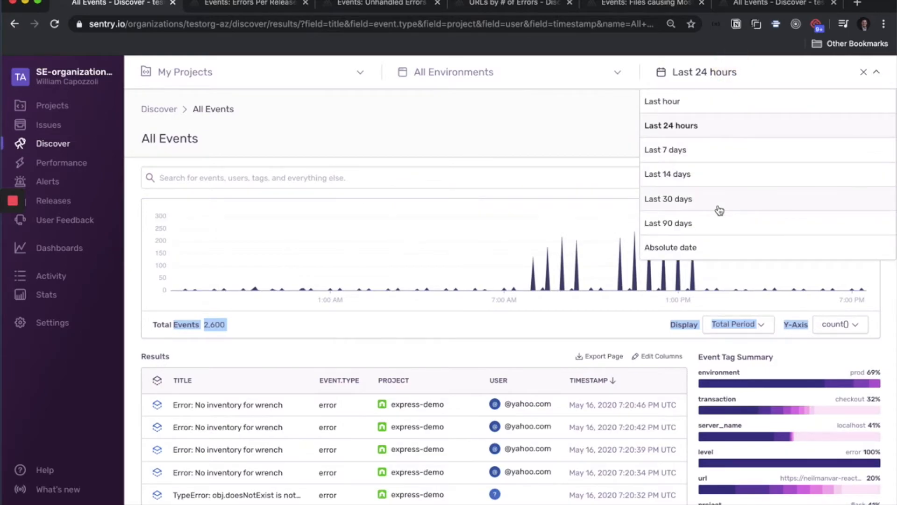
{"action": "left_click", "coordinate": [213, 327]}
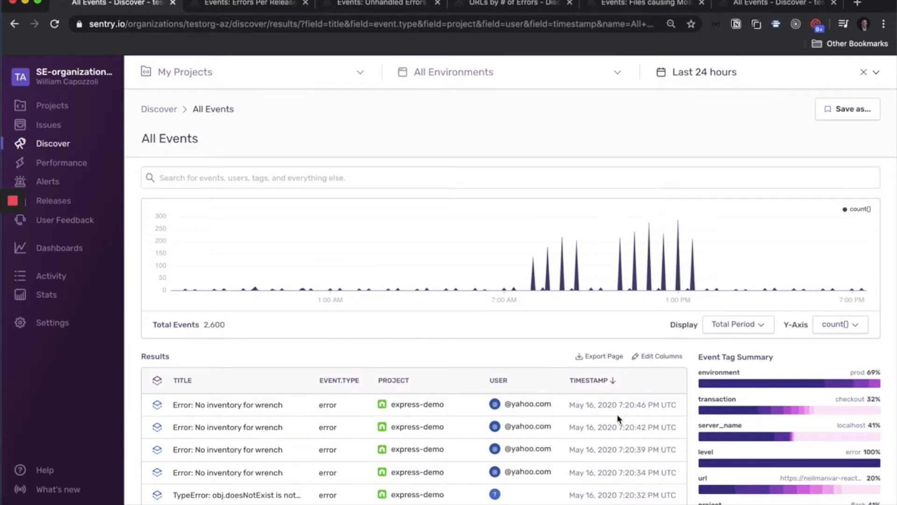
{"action": "scroll", "coordinate": [619, 418], "scroll_direction": "down", "scroll_amount": 1}
{"action": "scroll", "coordinate": [780, 413], "scroll_direction": "down", "scroll_amount": 2}
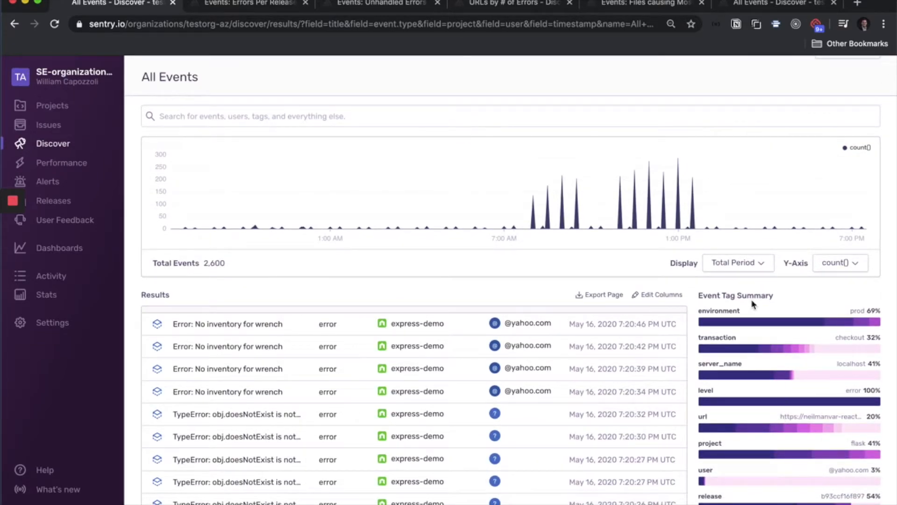
{"action": "left_click_drag", "start_coordinate": [234, 263], "coordinate": [186, 263]}
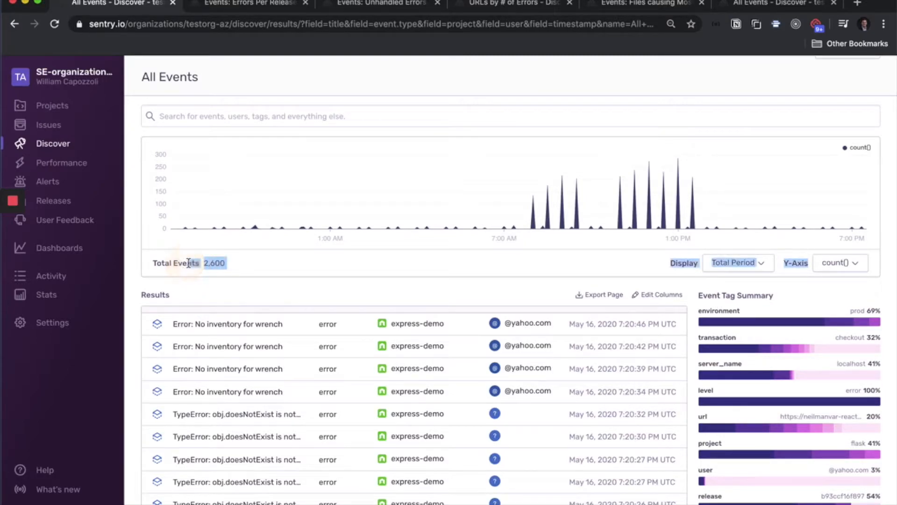
{"action": "left_click", "coordinate": [196, 263]}
{"action": "scroll", "coordinate": [196, 263], "scroll_direction": "up", "scroll_amount": 2}
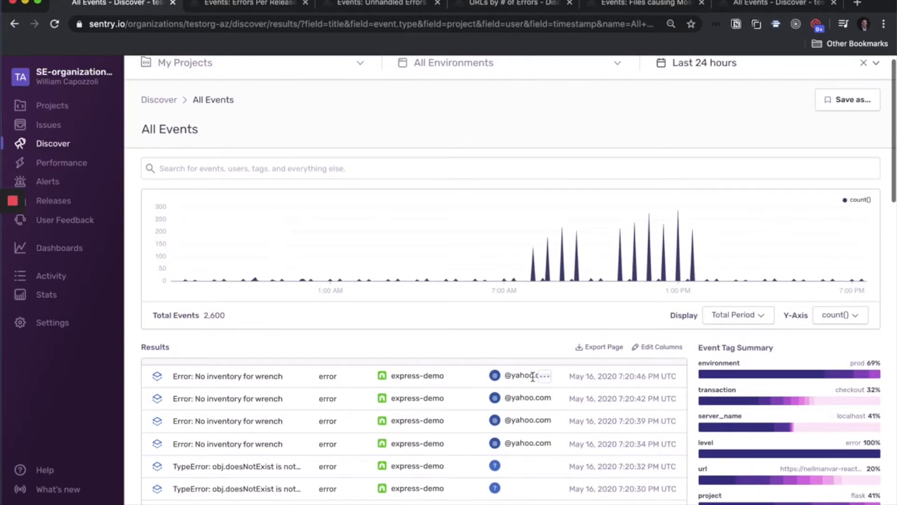
{"action": "scroll", "coordinate": [321, 372], "scroll_direction": "up", "scroll_amount": 1}
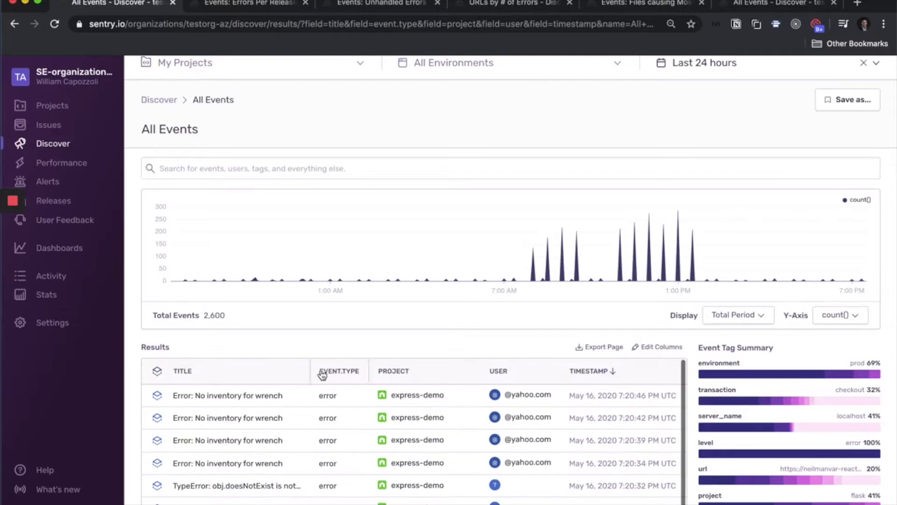
Edit the result columns, replacing title with project and event.type with count().
{"action": "left_click", "coordinate": [668, 354]}
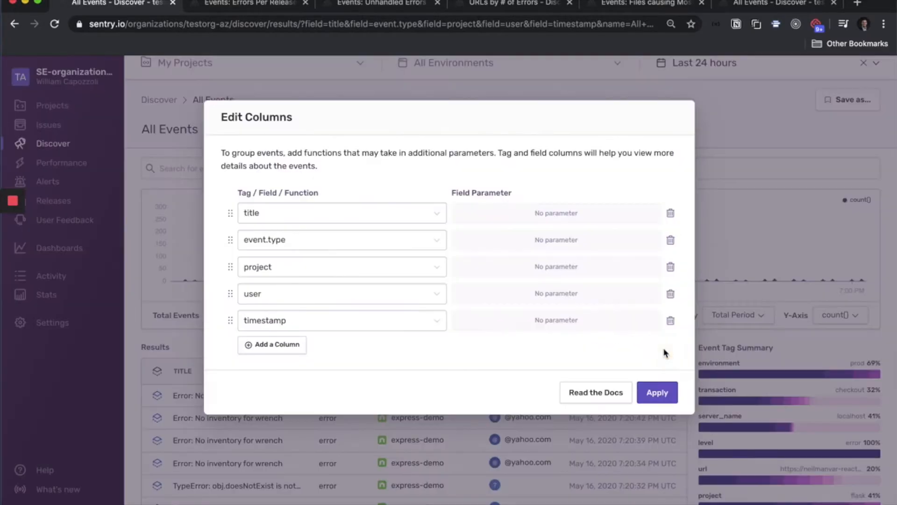
{"action": "left_click", "coordinate": [297, 218]}
{"action": "type", "text": "pro"}
{"action": "key", "text": "Return"}
{"action": "left_click", "coordinate": [283, 240]}
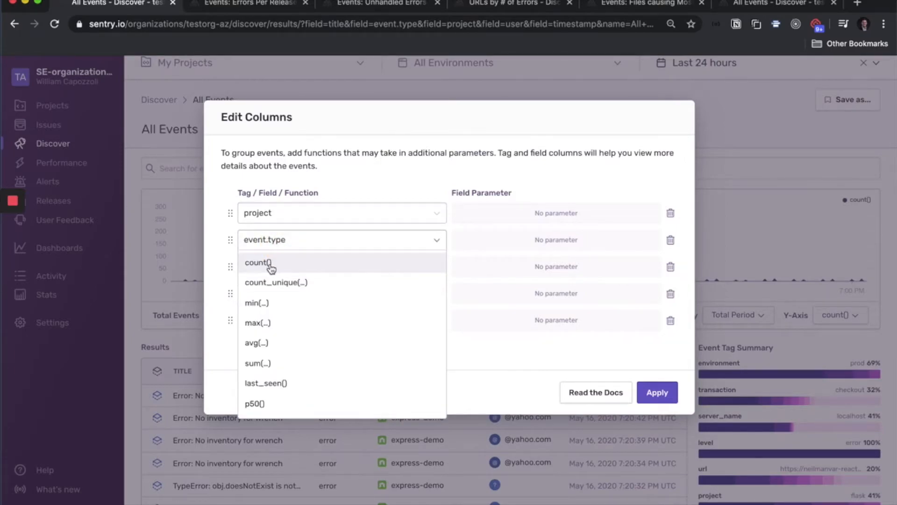
{"action": "left_click", "coordinate": [274, 260]}
Change the third column to count_unique with user as its parameter.
{"action": "left_click", "coordinate": [279, 274]}
{"action": "left_click", "coordinate": [301, 310]}
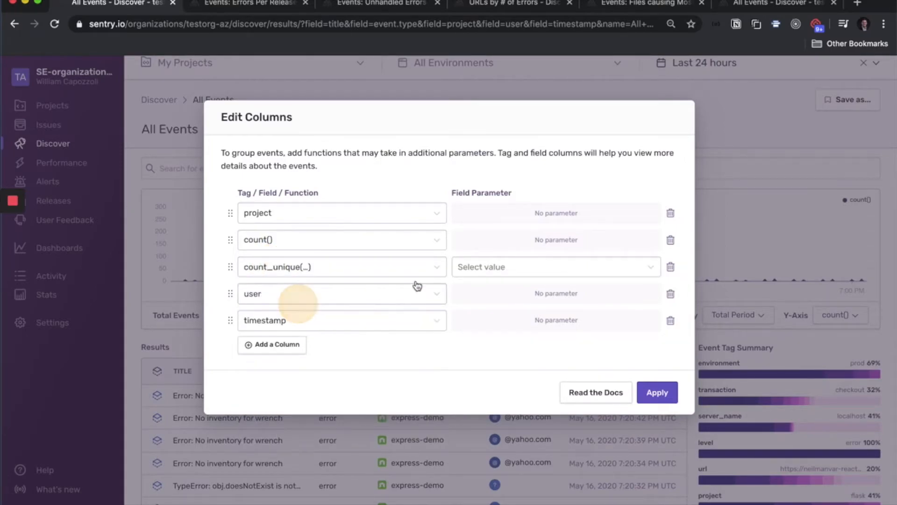
{"action": "left_click", "coordinate": [544, 270]}
{"action": "type", "text": "user"}
{"action": "key", "text": "Return"}
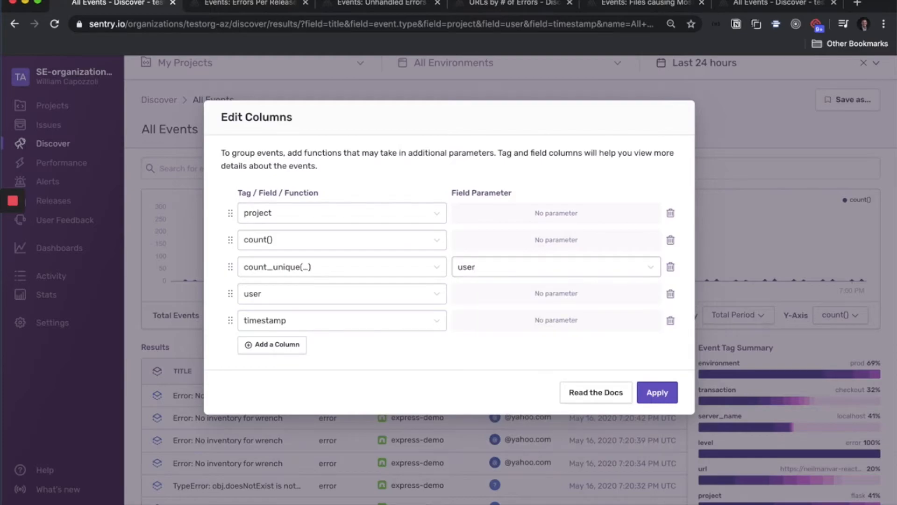
Change the fourth column to count_unique of issue, and apply the column set with timestamp removed.
{"action": "left_click", "coordinate": [312, 296]}
{"action": "left_click", "coordinate": [302, 339]}
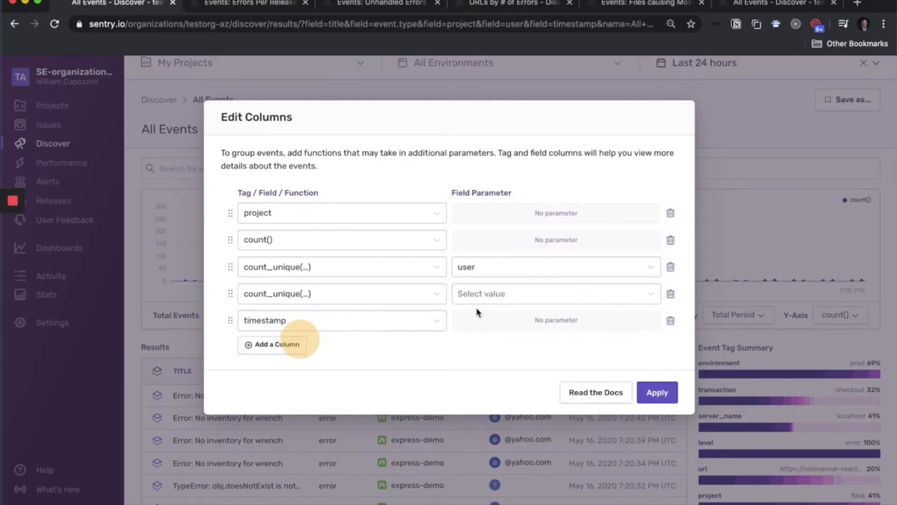
{"action": "left_click", "coordinate": [481, 294]}
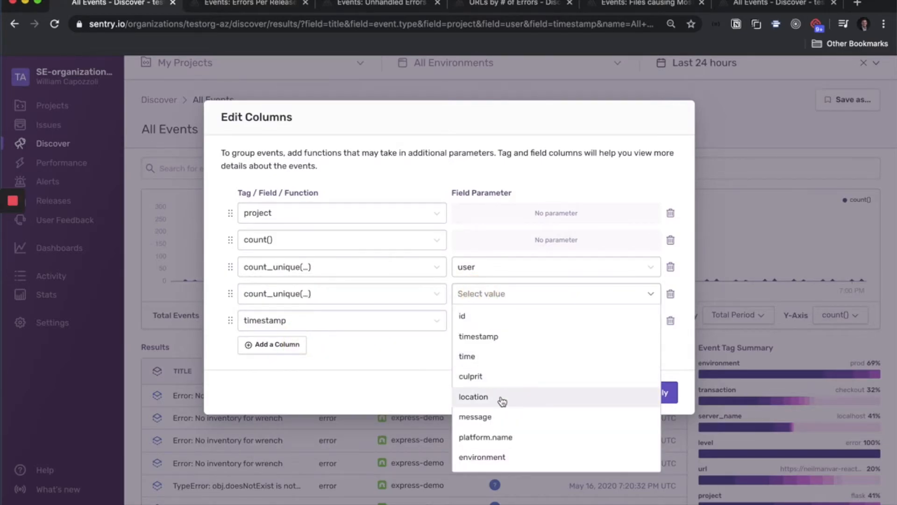
{"action": "type", "text": "iss"}
{"action": "key", "text": "Return"}
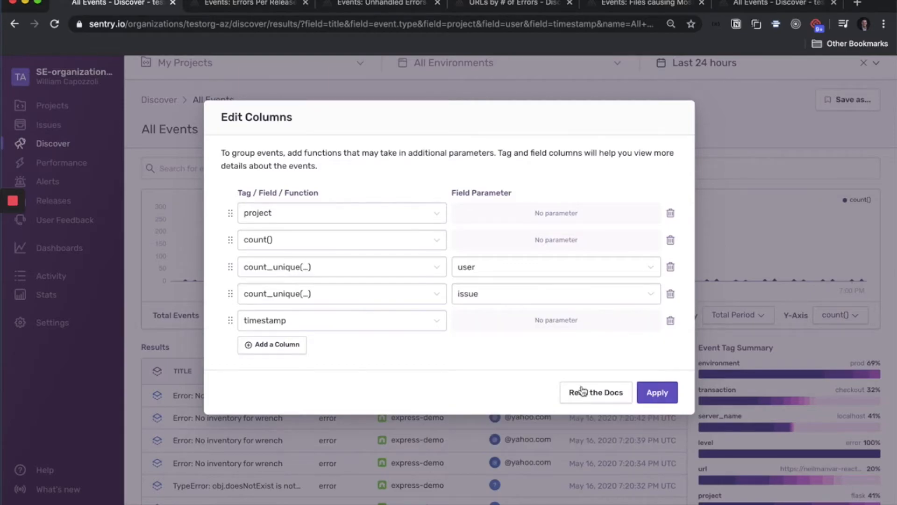
{"action": "left_click", "coordinate": [671, 322]}
{"action": "left_click", "coordinate": [661, 366]}
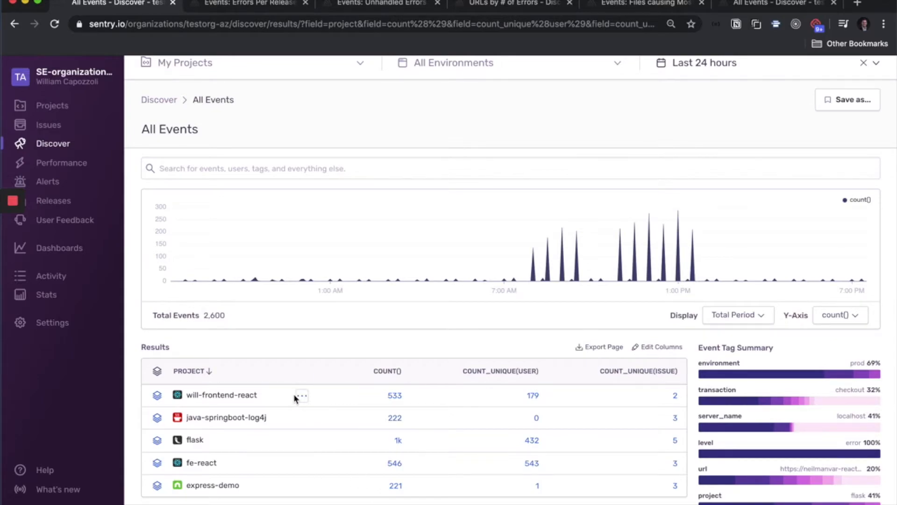
Add the will-frontend-react project from the results table to the query filter.
{"action": "scroll", "coordinate": [299, 374], "scroll_direction": "up", "scroll_amount": 1}
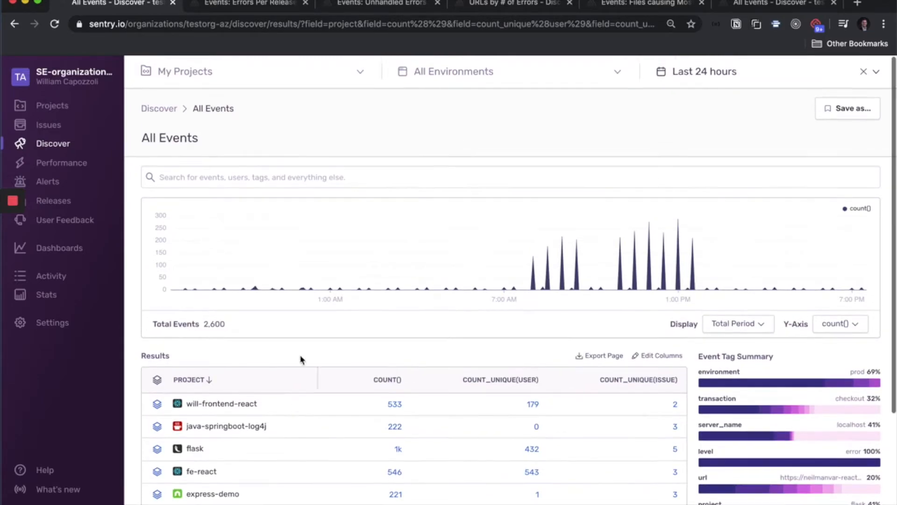
{"action": "left_click", "coordinate": [282, 73]}
{"action": "left_click", "coordinate": [491, 104]}
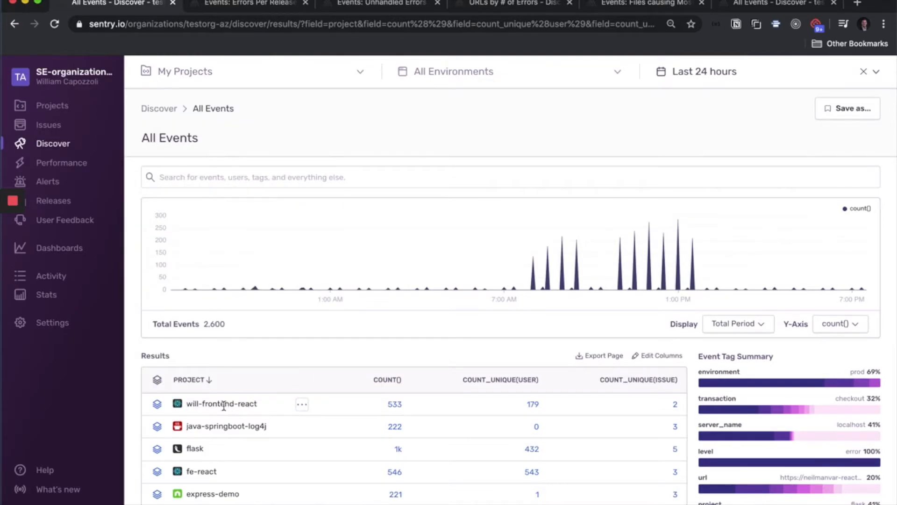
{"action": "left_click", "coordinate": [302, 404]}
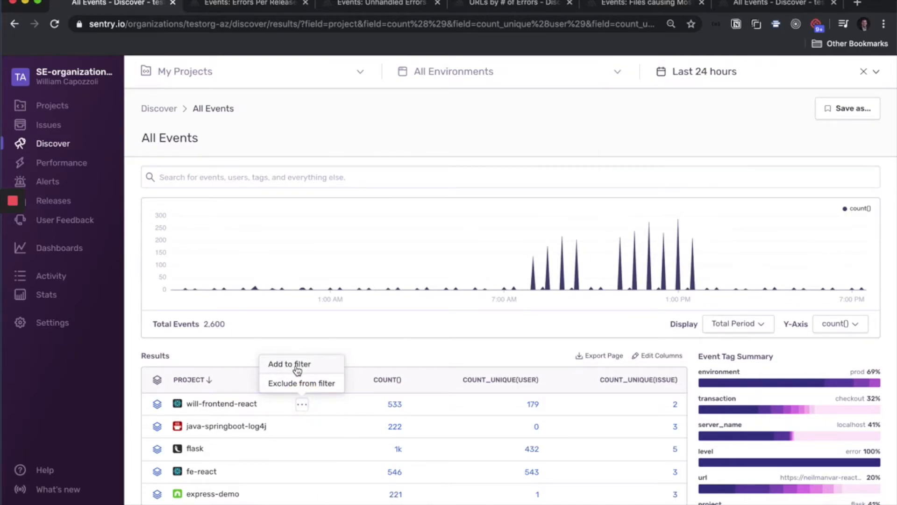
{"action": "left_click", "coordinate": [289, 364]}
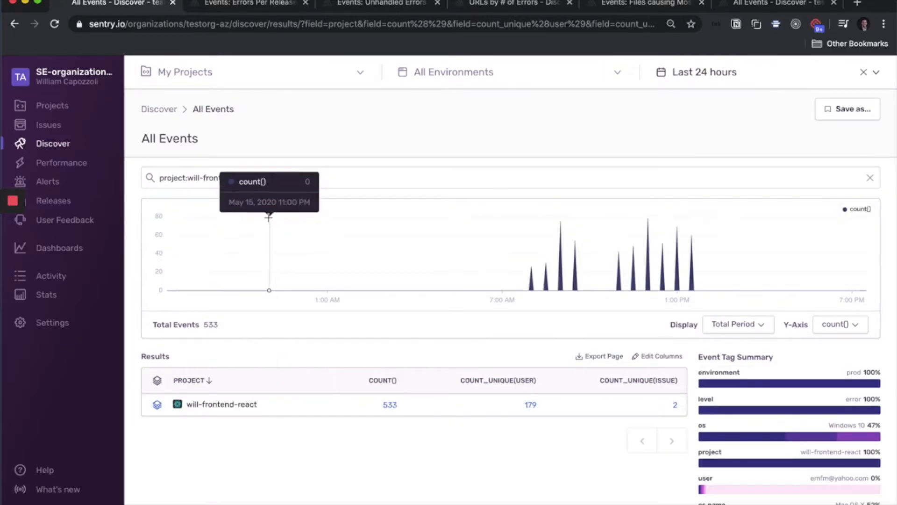
{"action": "left_click_drag", "start_coordinate": [269, 177], "coordinate": [148, 180]}
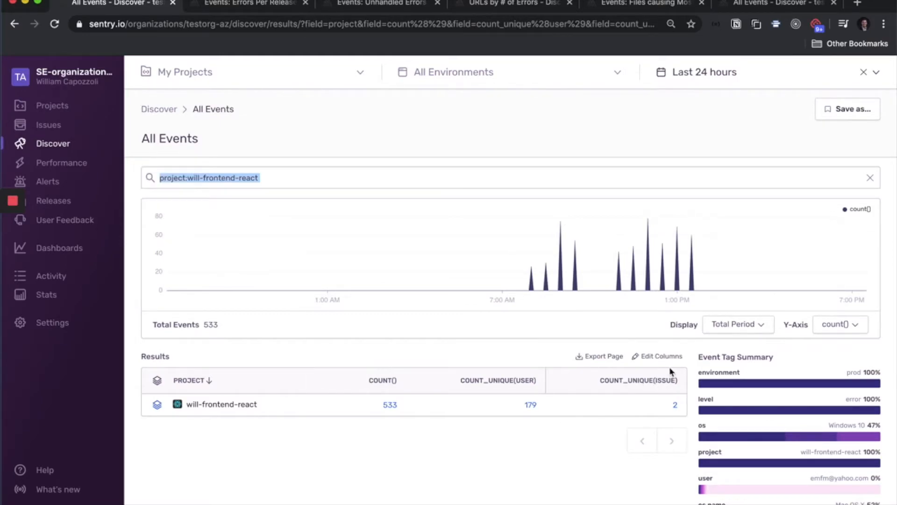
Edit the columns again and remove count() and both count_unique columns.
{"action": "left_click", "coordinate": [659, 357]}
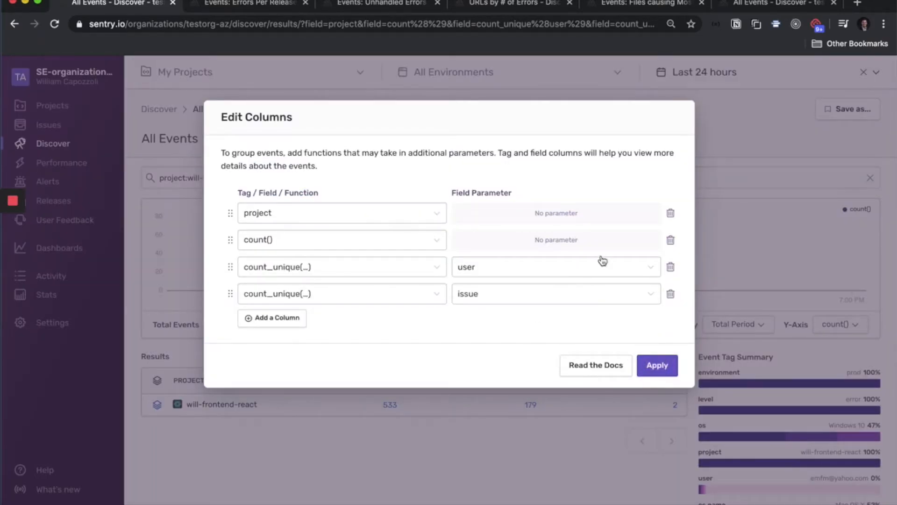
{"action": "left_click", "coordinate": [671, 240]}
{"action": "left_click", "coordinate": [671, 240]}
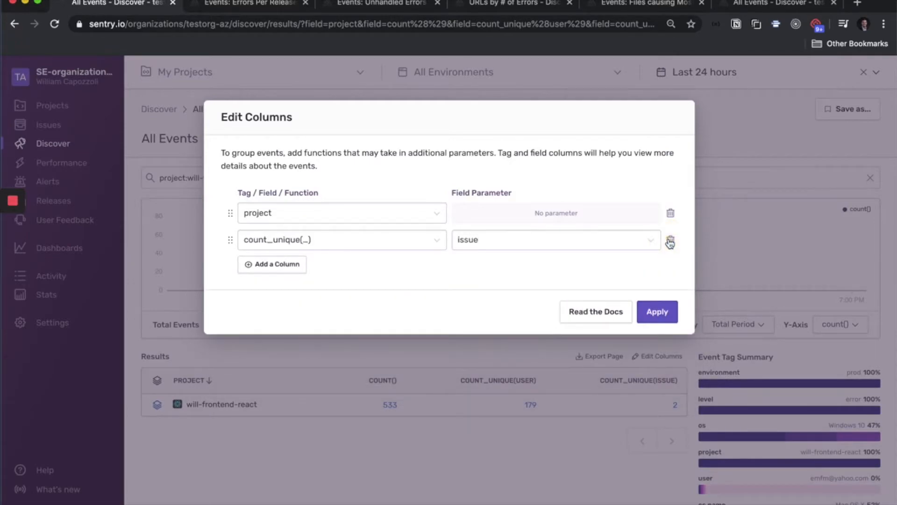
{"action": "left_click", "coordinate": [671, 241]}
Replace the project column with title, add a count() column and apply the changes.
{"action": "left_click", "coordinate": [322, 216]}
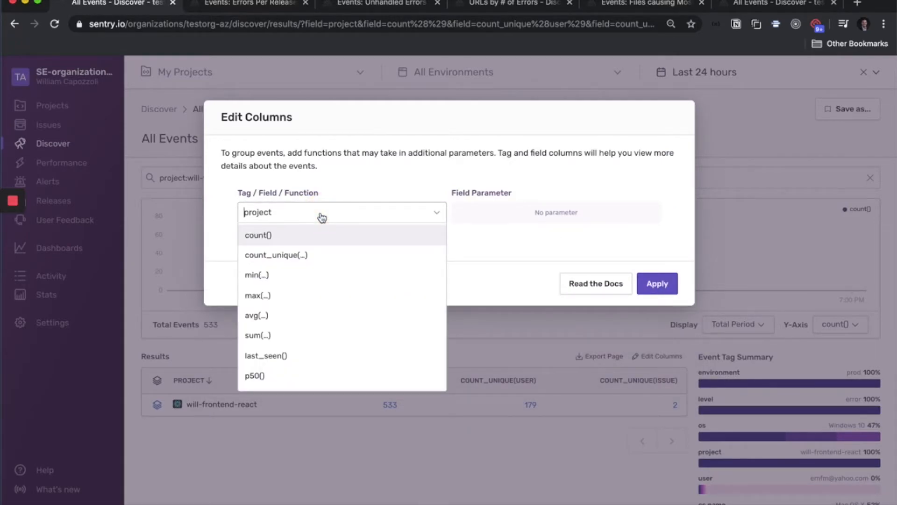
{"action": "type", "text": "title"}
{"action": "key", "text": "Return"}
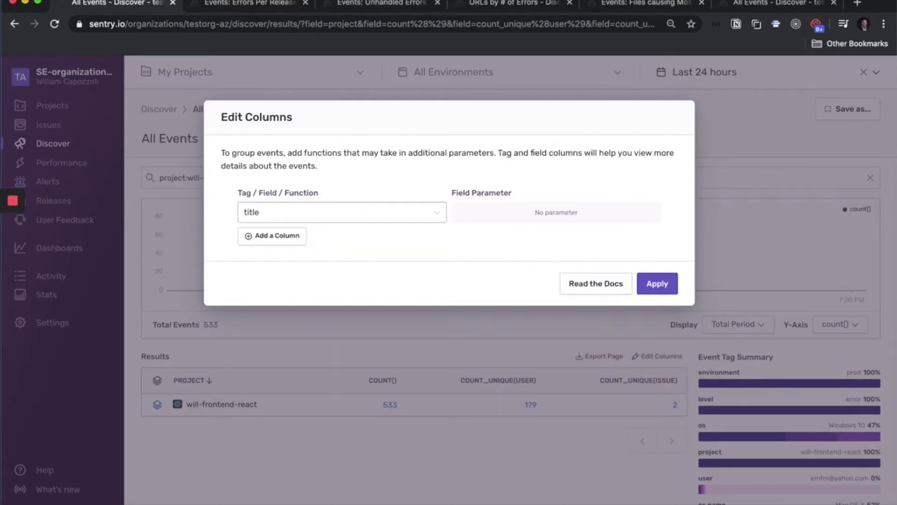
{"action": "left_click", "coordinate": [280, 237]}
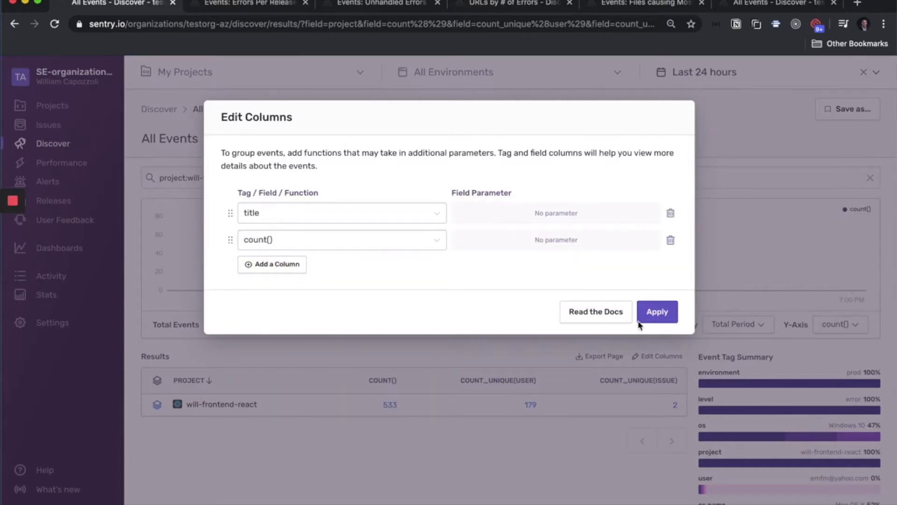
{"action": "left_click", "coordinate": [658, 311]}
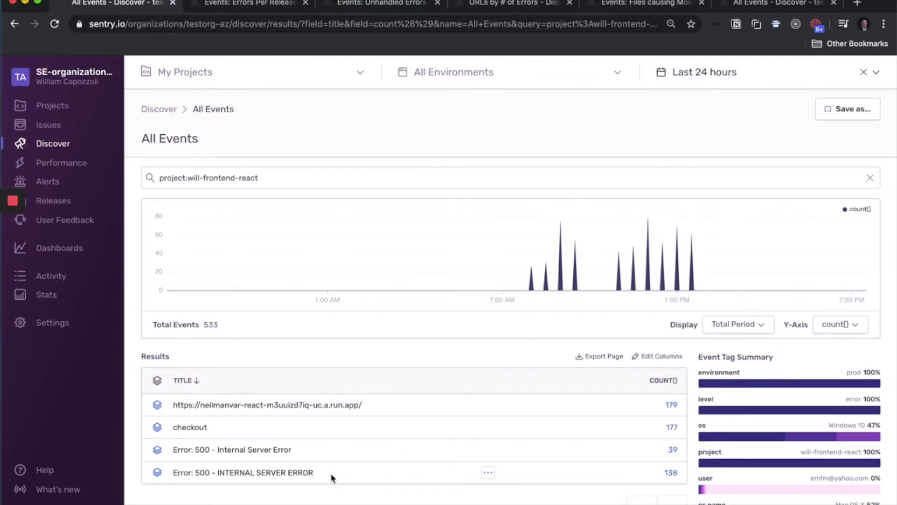
List the individual events behind the "Error: 500 - INTERNAL SERVER ERROR" count and examine the title filter in the query.
{"action": "left_click_drag", "start_coordinate": [321, 475], "coordinate": [175, 476]}
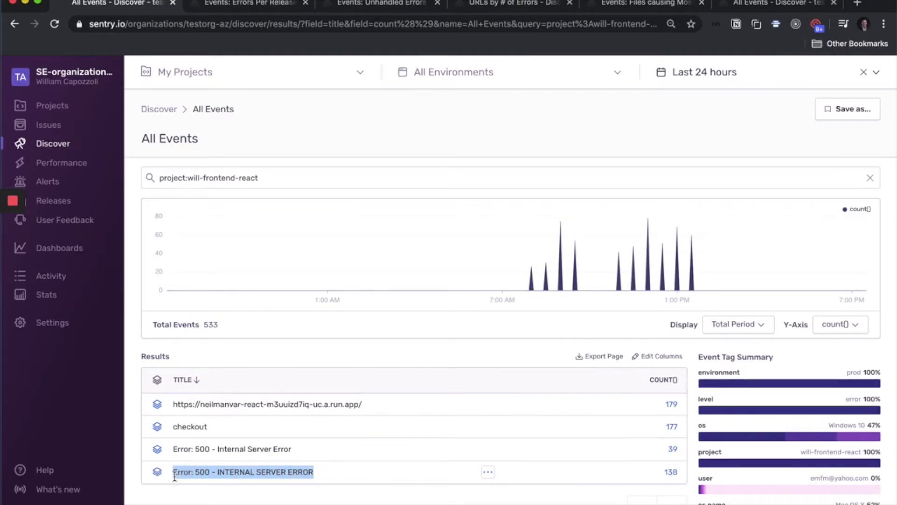
{"action": "left_click", "coordinate": [200, 476]}
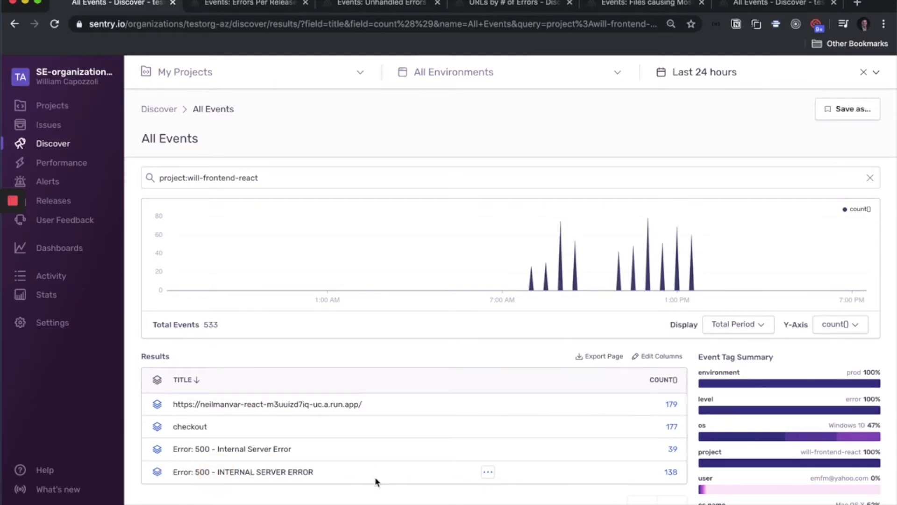
{"action": "left_click", "coordinate": [671, 473]}
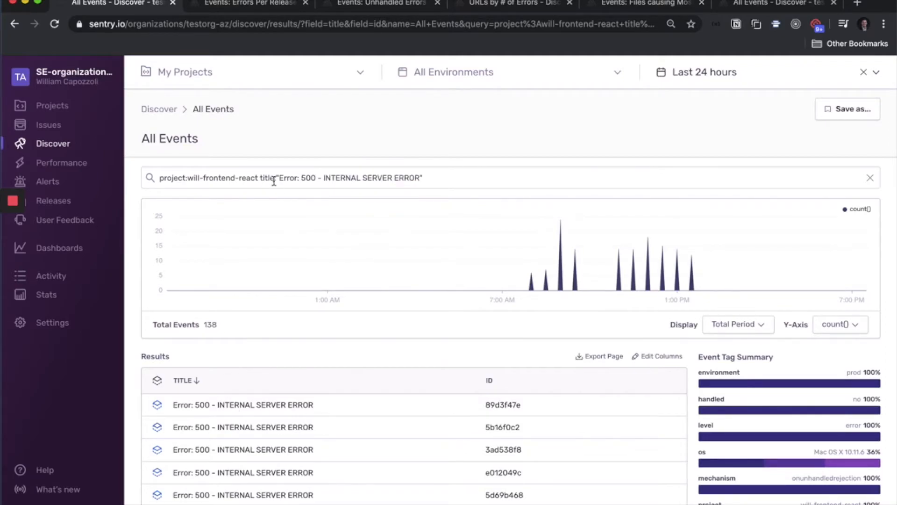
{"action": "left_click_drag", "start_coordinate": [260, 178], "coordinate": [427, 178]}
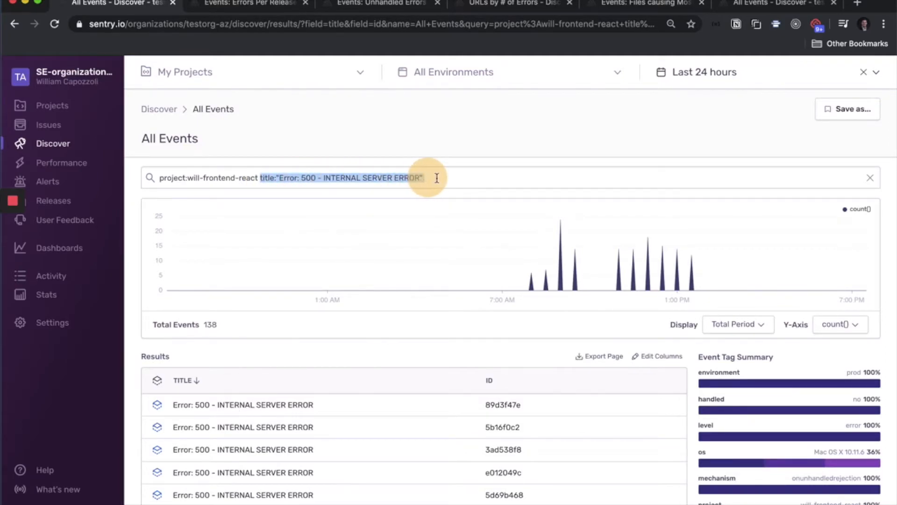
{"action": "left_click", "coordinate": [388, 141]}
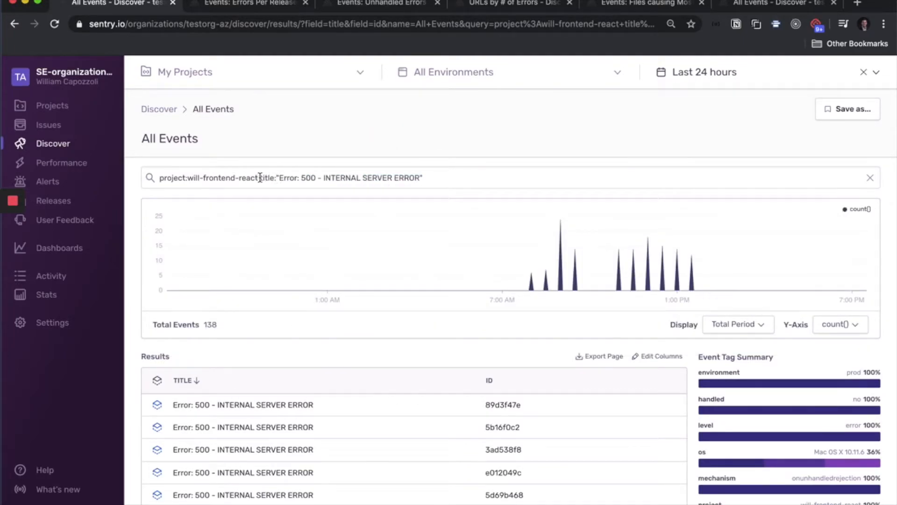
{"action": "left_click_drag", "start_coordinate": [260, 177], "coordinate": [427, 178]}
{"action": "left_click", "coordinate": [440, 146]}
Return to the results grouped by title and open the event detail for "Error: 500 - INTERNAL SERVER ERROR".
{"action": "left_click", "coordinate": [14, 25]}
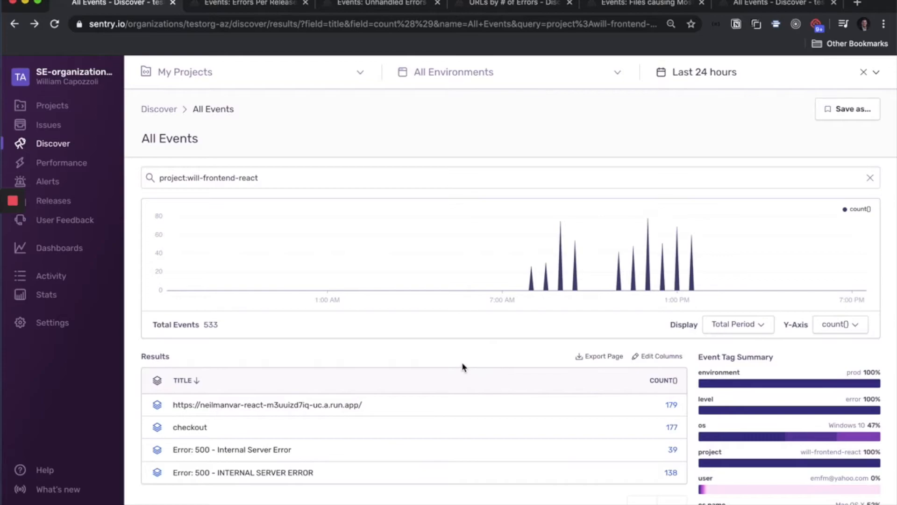
{"action": "left_click_drag", "start_coordinate": [330, 473], "coordinate": [251, 471]}
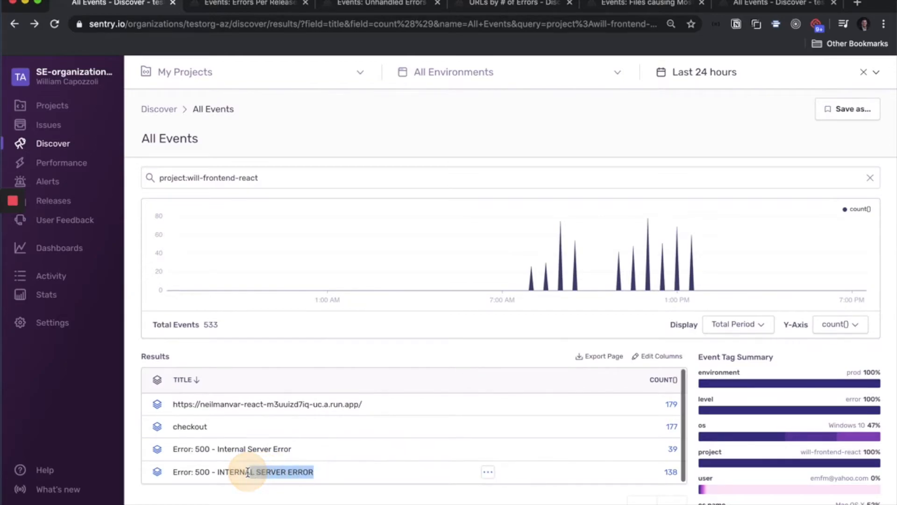
{"action": "left_click", "coordinate": [215, 472]}
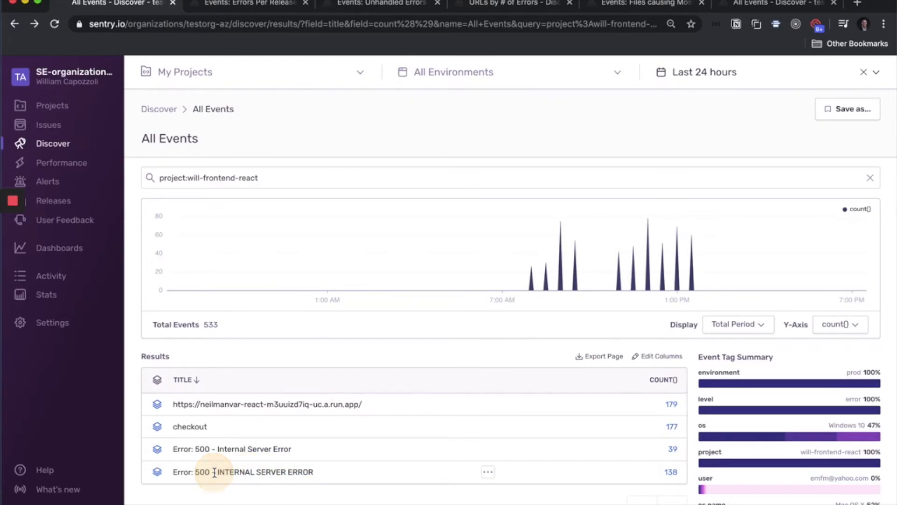
{"action": "left_click", "coordinate": [158, 473]}
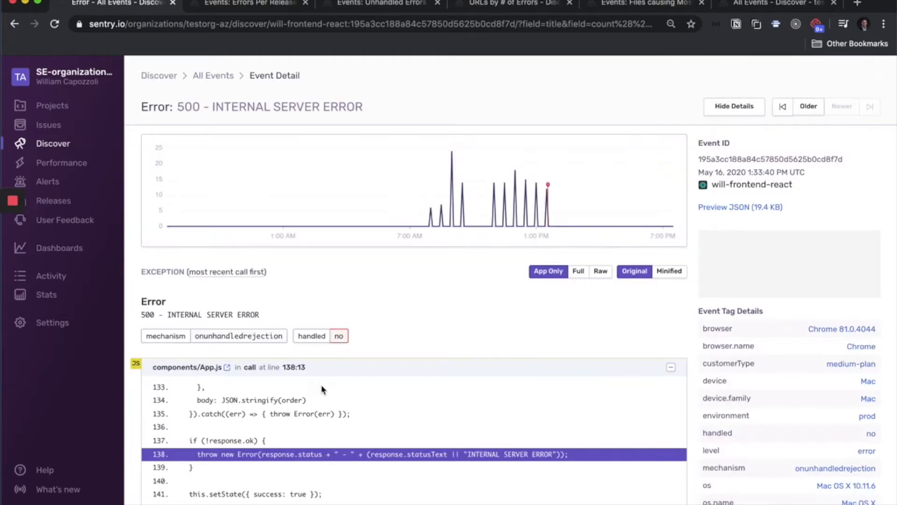
{"action": "scroll", "coordinate": [326, 382], "scroll_direction": "down", "scroll_amount": 1}
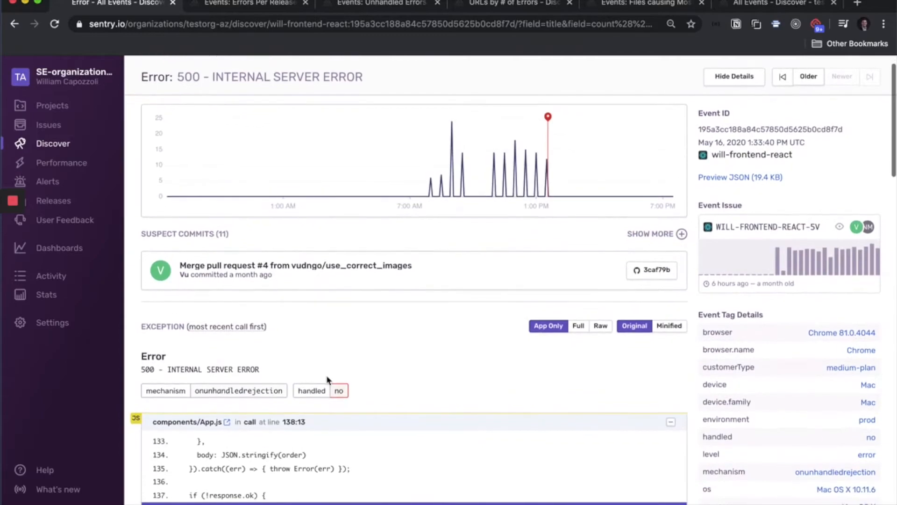
Examine the event's stack trace, suspect commits and tag details, and return to the results grouped by title.
{"action": "scroll", "coordinate": [328, 380], "scroll_direction": "down", "scroll_amount": 5}
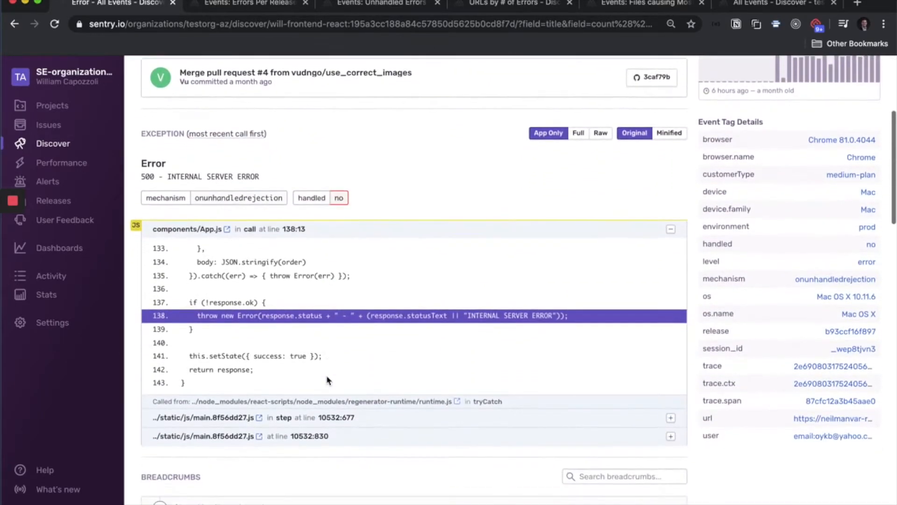
{"action": "scroll", "coordinate": [799, 304], "scroll_direction": "up", "scroll_amount": 6}
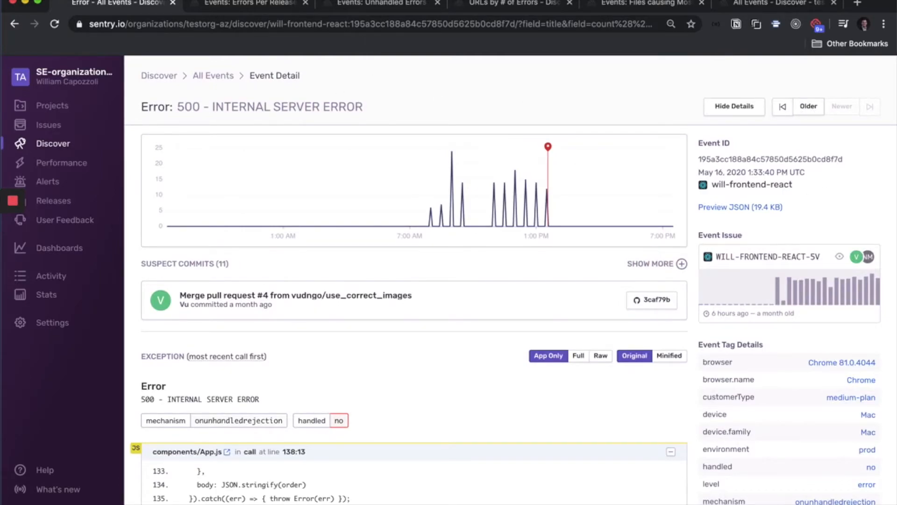
{"action": "left_click", "coordinate": [15, 24]}
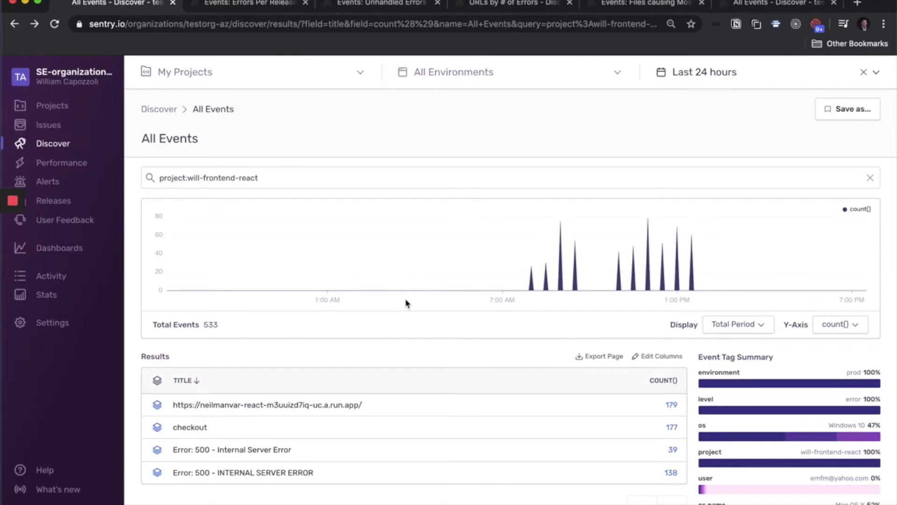
{"action": "scroll", "coordinate": [408, 302], "scroll_direction": "down", "scroll_amount": 2}
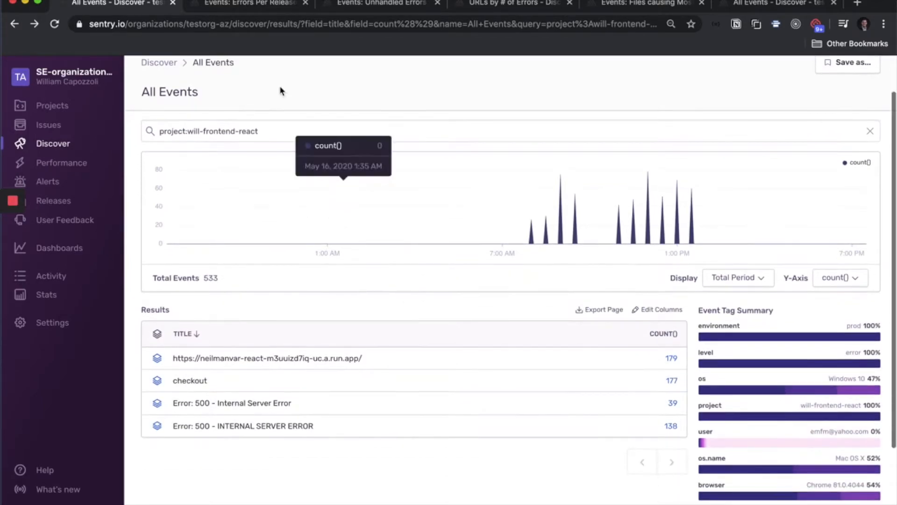
Examine the results of the open saved queries "Events: Errors Per Release Over Time" and "Events: Unhandled Errors".
{"action": "left_click", "coordinate": [244, 15]}
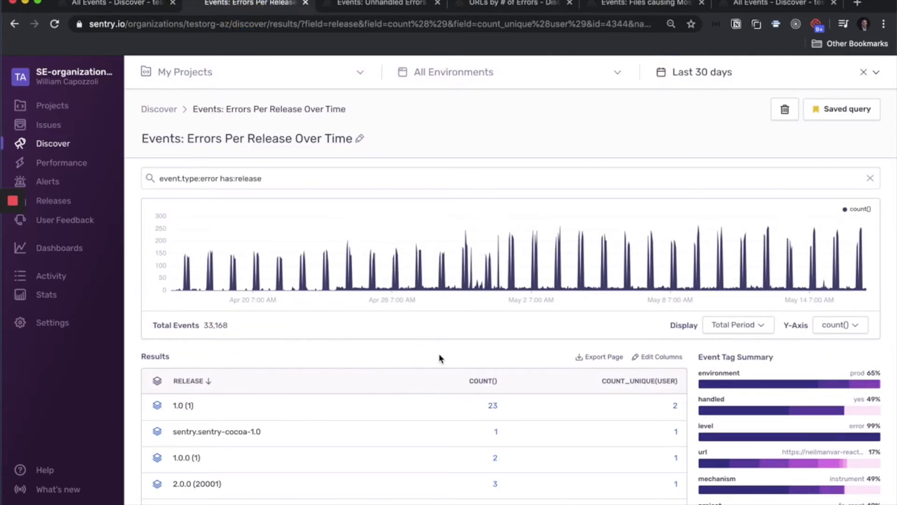
{"action": "scroll", "coordinate": [439, 356], "scroll_direction": "down", "scroll_amount": 1}
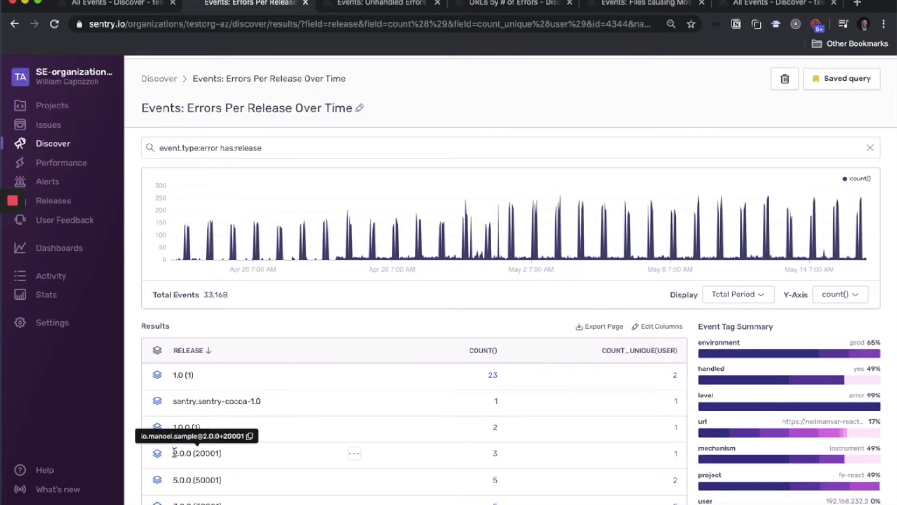
{"action": "left_click_drag", "start_coordinate": [173, 453], "coordinate": [214, 453]}
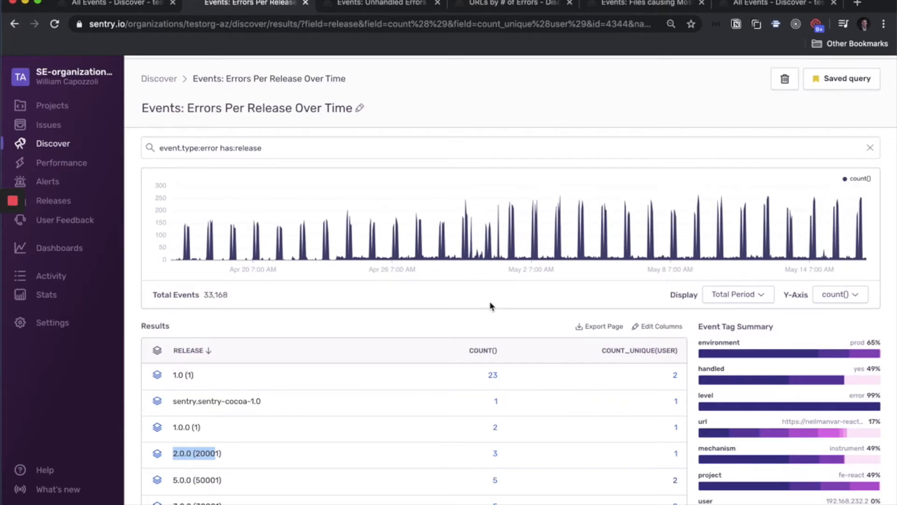
{"action": "left_click", "coordinate": [378, 4]}
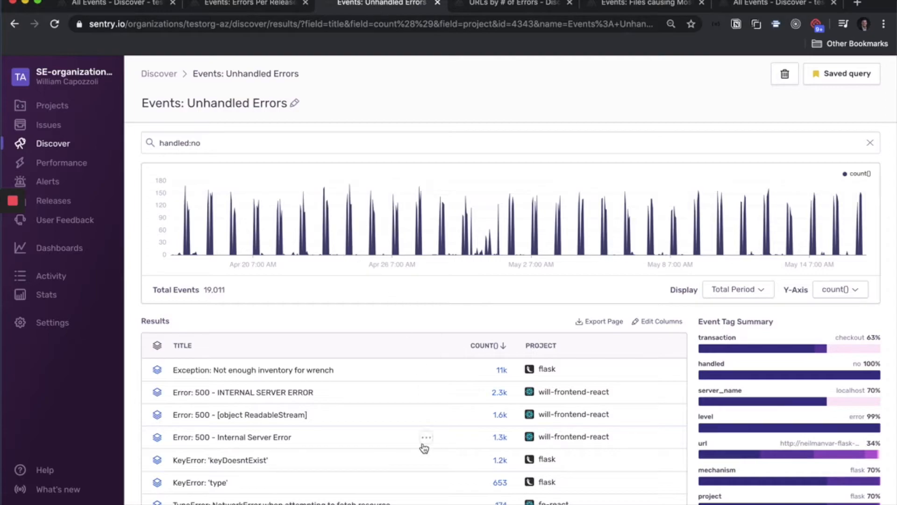
{"action": "left_click_drag", "start_coordinate": [205, 370], "coordinate": [299, 393]}
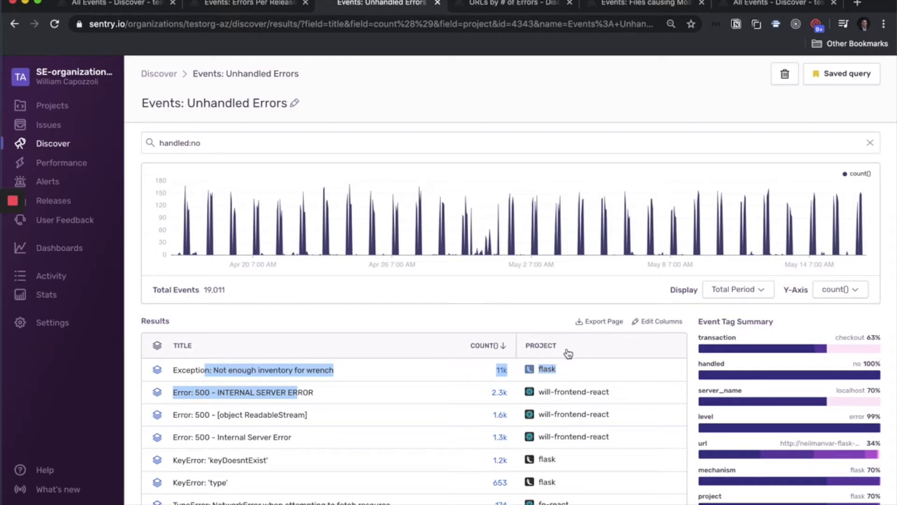
Switch to the saved query "URLs by # of Errors" and sort its results by count() in descending order.
{"action": "left_click", "coordinate": [498, 5]}
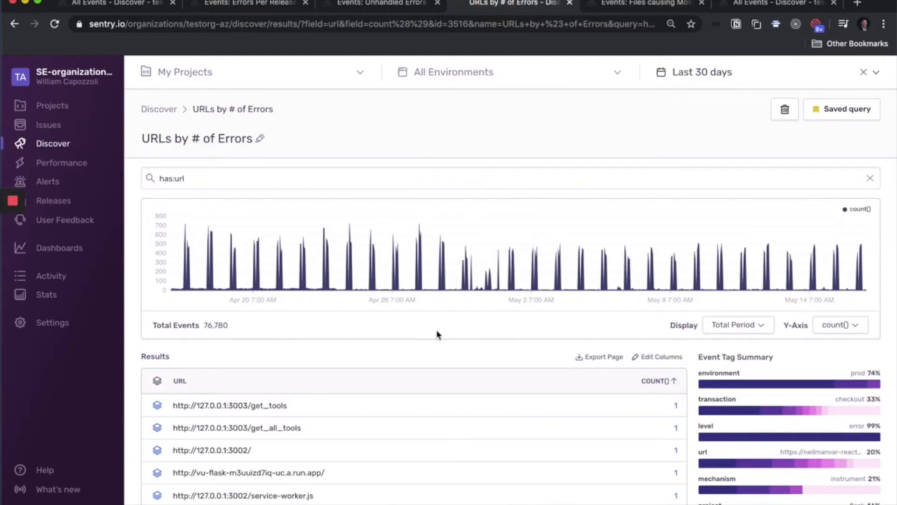
{"action": "scroll", "coordinate": [439, 356], "scroll_direction": "down", "scroll_amount": 1}
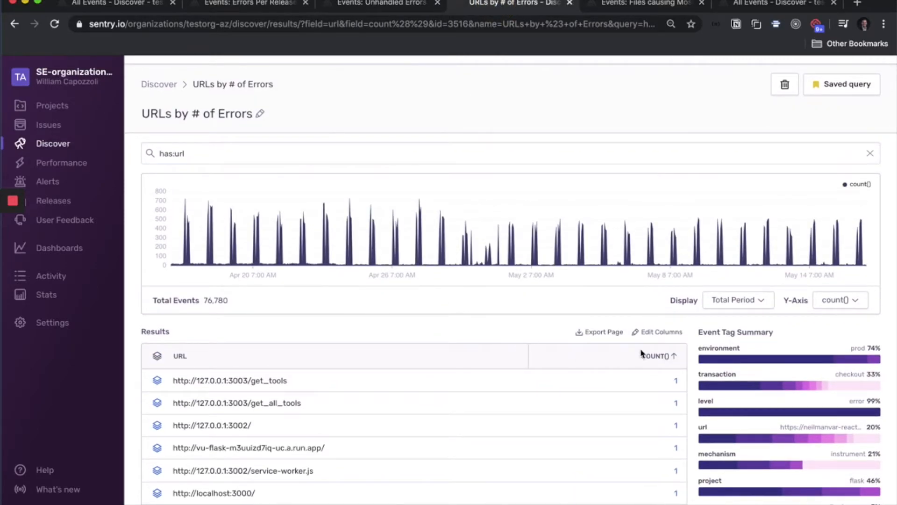
{"action": "scroll", "coordinate": [531, 376], "scroll_direction": "down", "scroll_amount": 1}
{"action": "scroll", "coordinate": [525, 376], "scroll_direction": "up", "scroll_amount": 1}
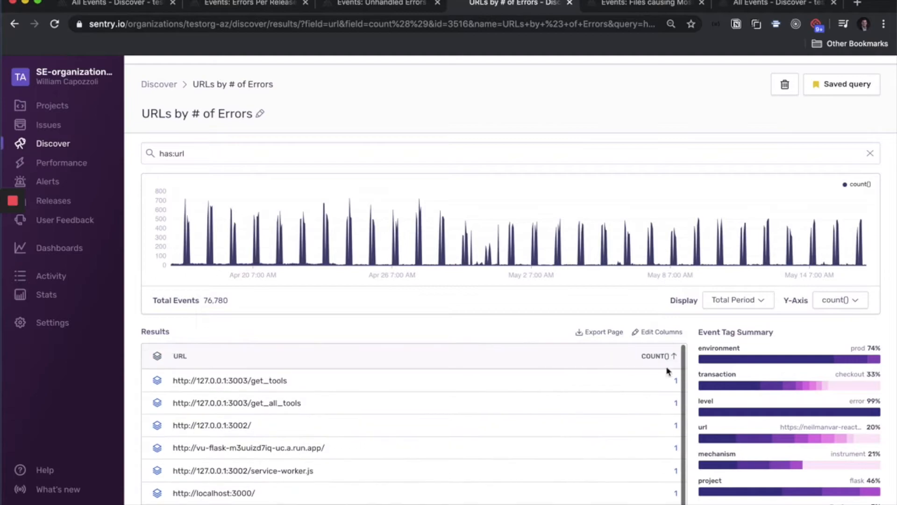
{"action": "left_click", "coordinate": [667, 358]}
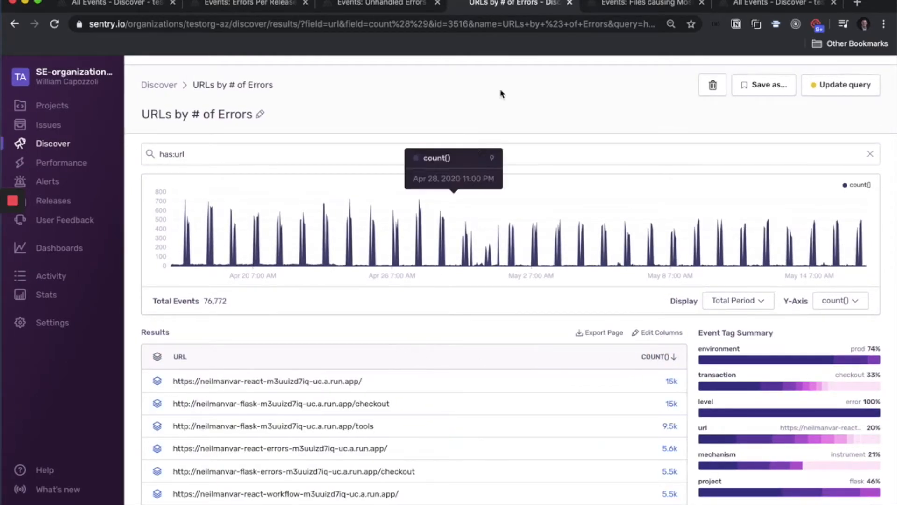
Switch to the saved query "Events: Files causing Most Events" and replace its filter with stack.filename:app.py.
{"action": "left_click", "coordinate": [620, 14]}
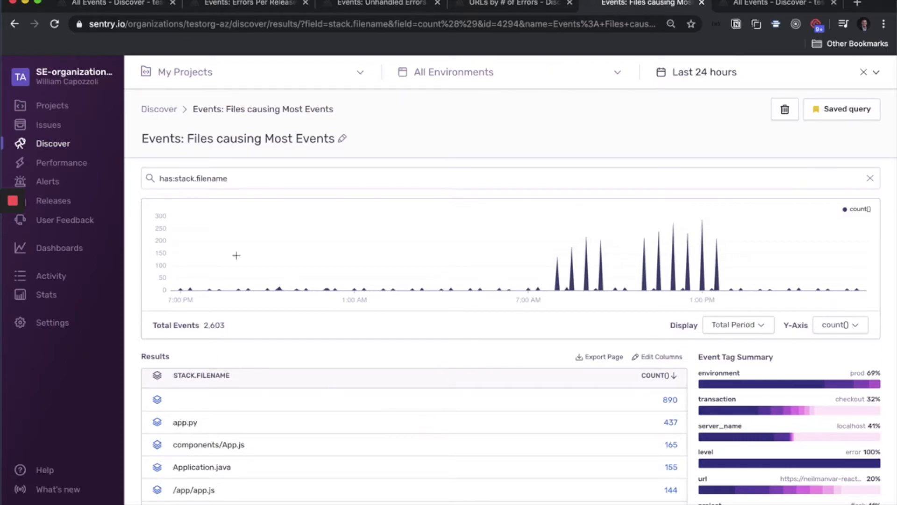
{"action": "left_click_drag", "start_coordinate": [237, 176], "coordinate": [142, 174]}
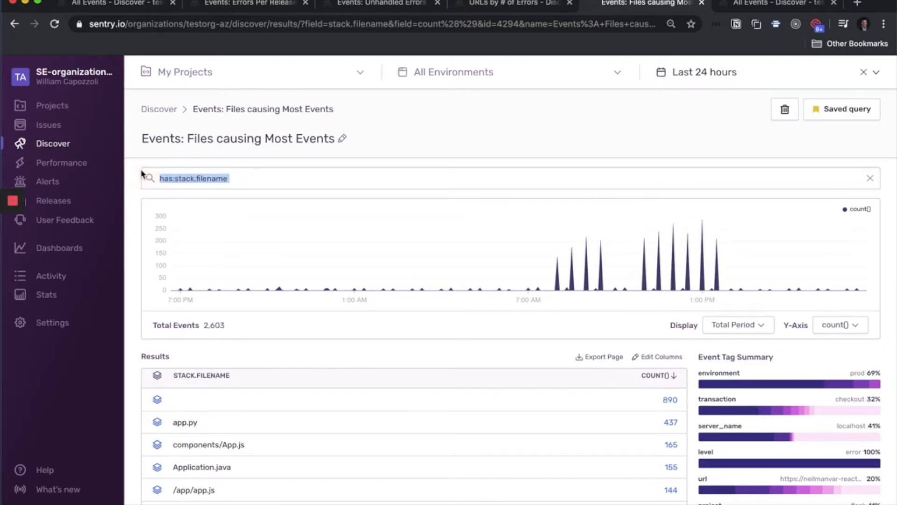
{"action": "type", "text": "stack.file"}
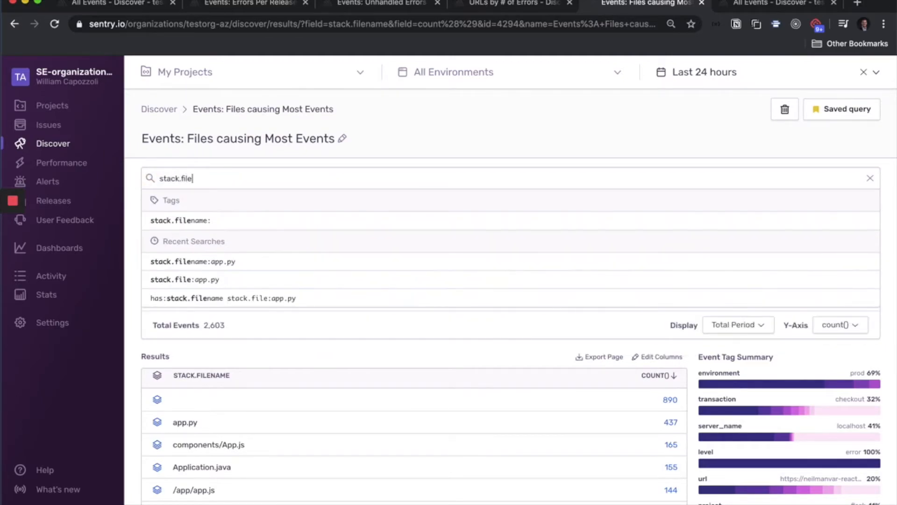
{"action": "type", "text": "name:app."}
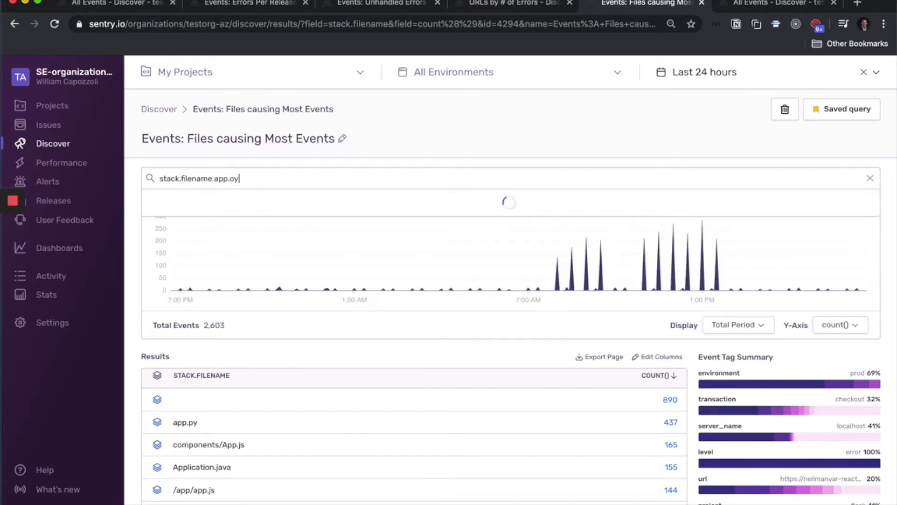
{"action": "type", "text": "py"}
{"action": "key", "text": "Return"}
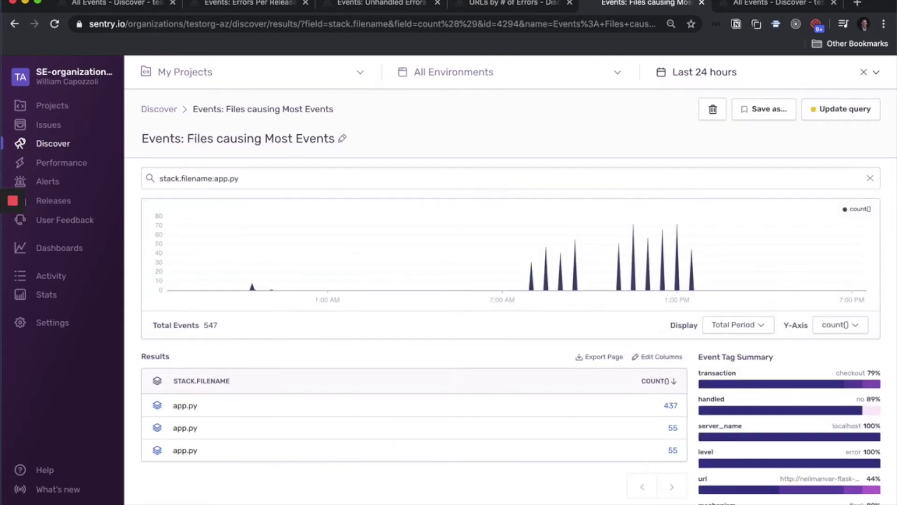
Edit the result columns, removing count() and changing stack.filename to message.
{"action": "left_click", "coordinate": [661, 356]}
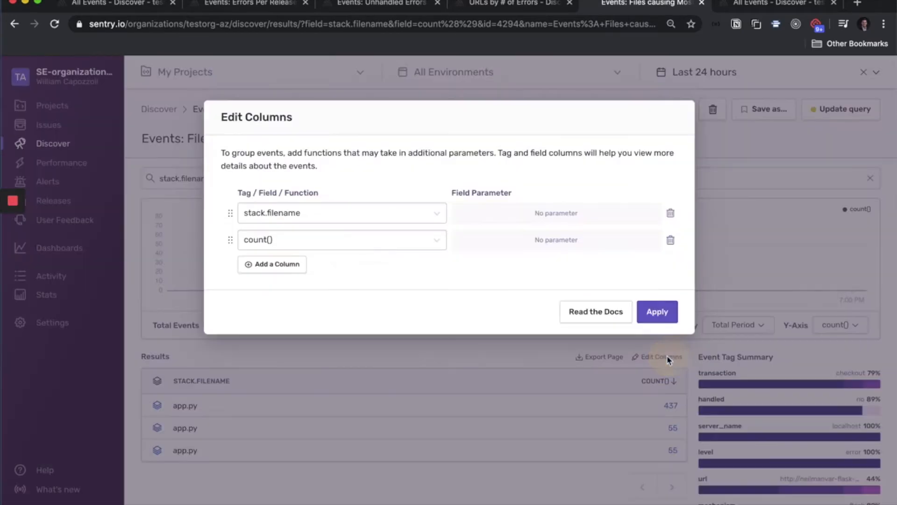
{"action": "left_click", "coordinate": [671, 241]}
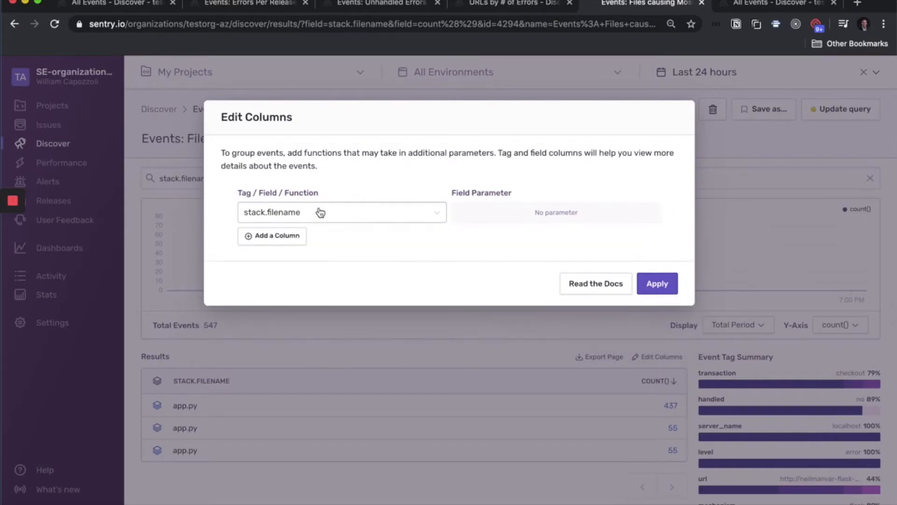
{"action": "left_click", "coordinate": [320, 212]}
{"action": "type", "text": "mess"}
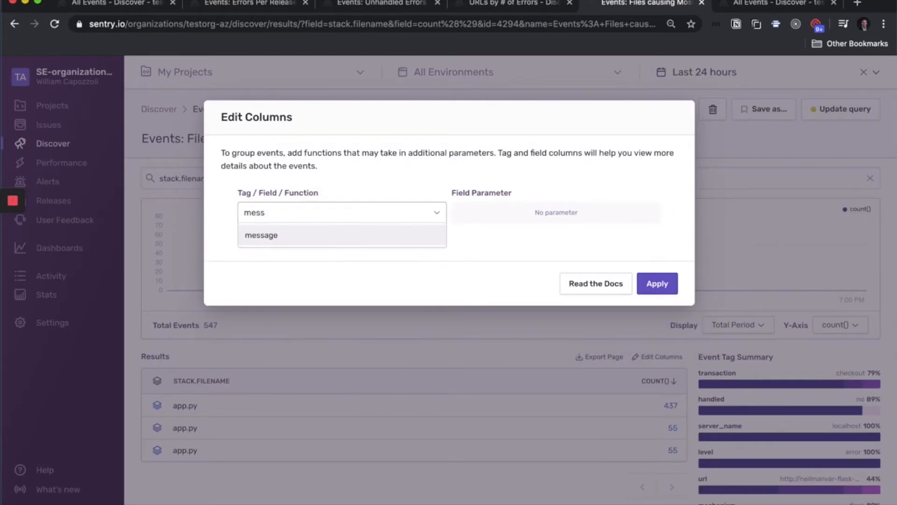
{"action": "key", "text": "Return"}
Add a timestamp column and apply the column changes.
{"action": "left_click", "coordinate": [280, 238]}
{"action": "left_click", "coordinate": [282, 241]}
{"action": "type", "text": "time"}
{"action": "left_click", "coordinate": [283, 260]}
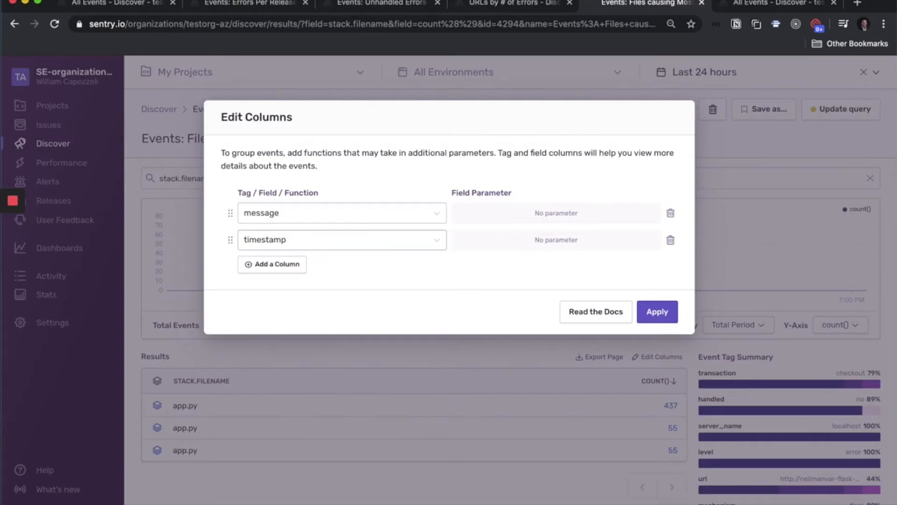
{"action": "left_click", "coordinate": [663, 311]}
{"action": "scroll", "coordinate": [591, 350], "scroll_direction": "down", "scroll_amount": 1}
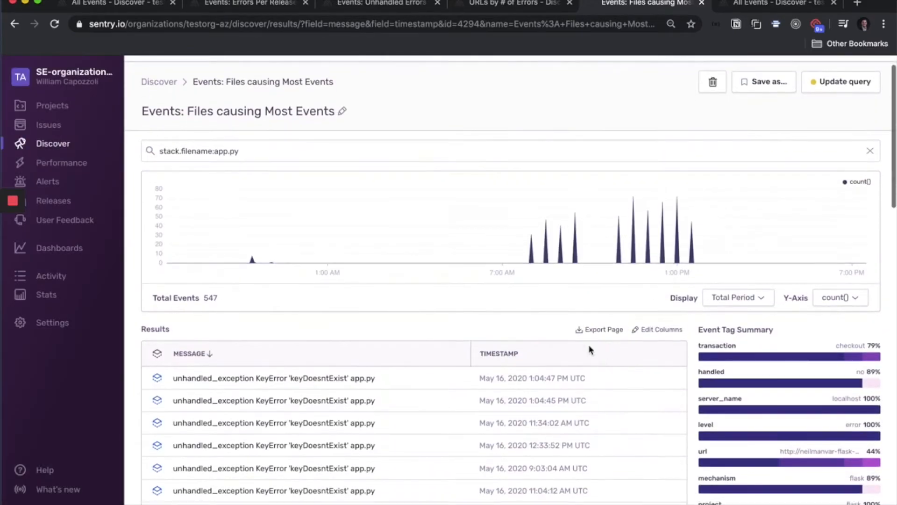
Narrow the app.py events to the Chrome value of browser.name through the event tag summary.
{"action": "scroll", "coordinate": [592, 359], "scroll_direction": "down", "scroll_amount": 1}
{"action": "scroll", "coordinate": [592, 360], "scroll_direction": "up", "scroll_amount": 1}
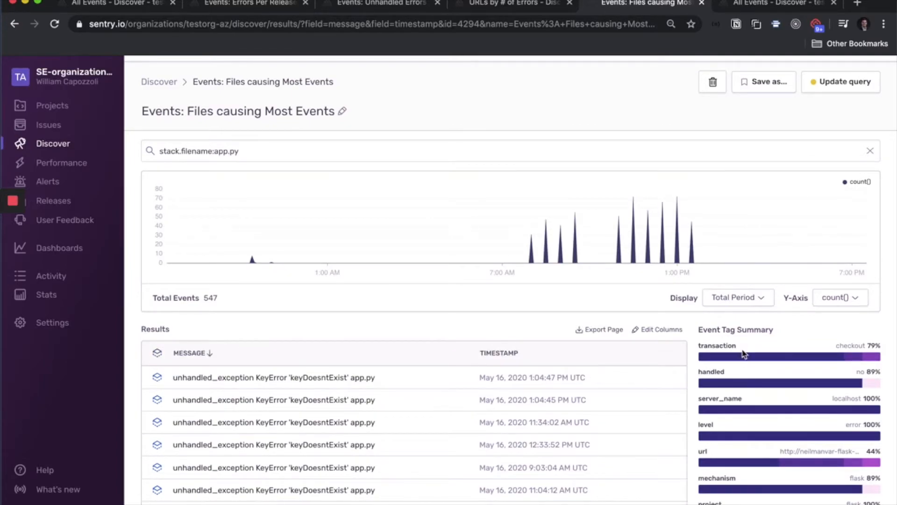
{"action": "scroll", "coordinate": [742, 358], "scroll_direction": "down", "scroll_amount": 2}
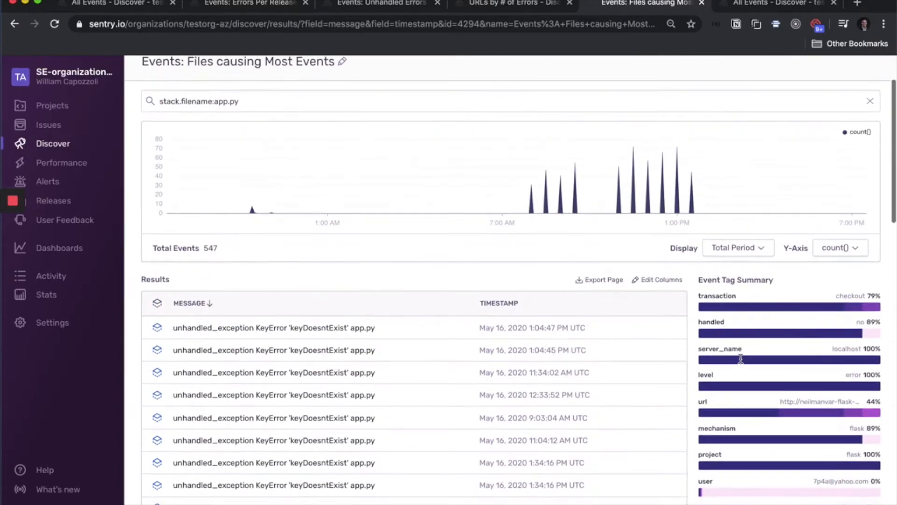
{"action": "scroll", "coordinate": [741, 359], "scroll_direction": "down", "scroll_amount": 1}
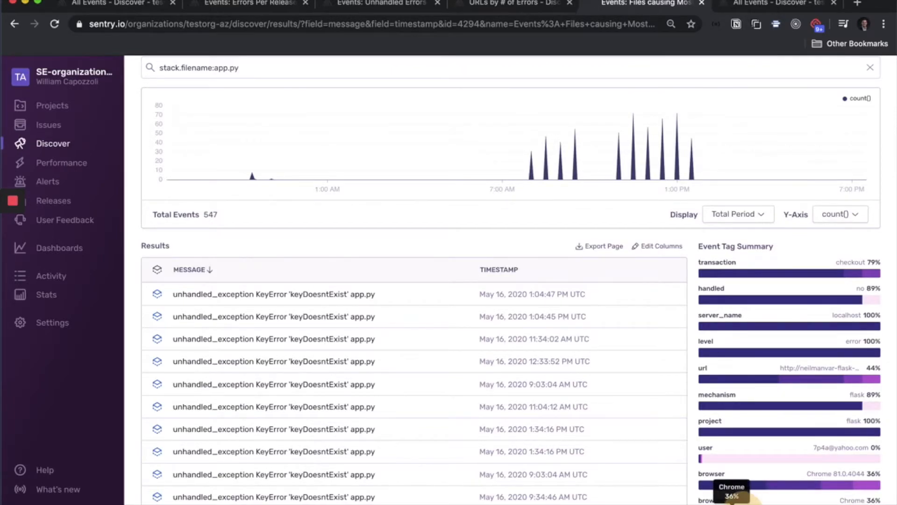
{"action": "left_click", "coordinate": [732, 503]}
Examine the added browser.name:Chrome filter and the total number of matching events.
{"action": "scroll", "coordinate": [618, 422], "scroll_direction": "up", "scroll_amount": 2}
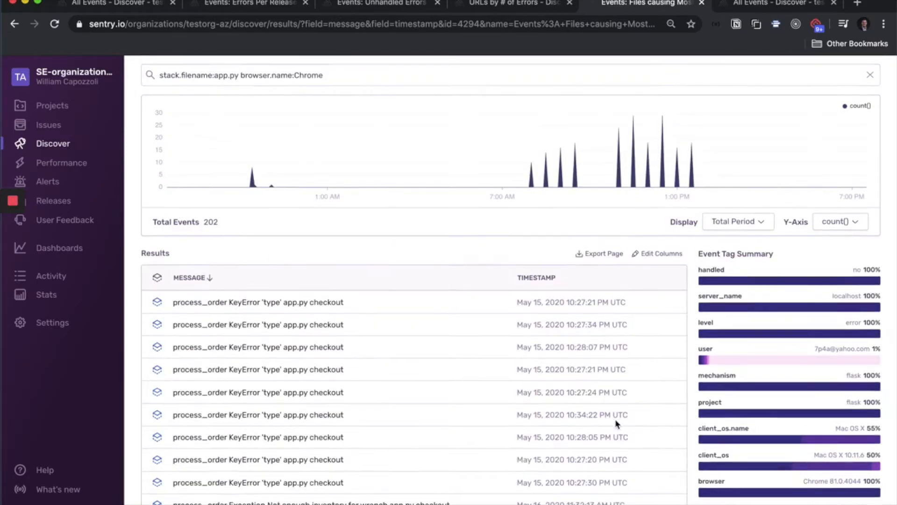
{"action": "left_click_drag", "start_coordinate": [335, 113], "coordinate": [241, 113]}
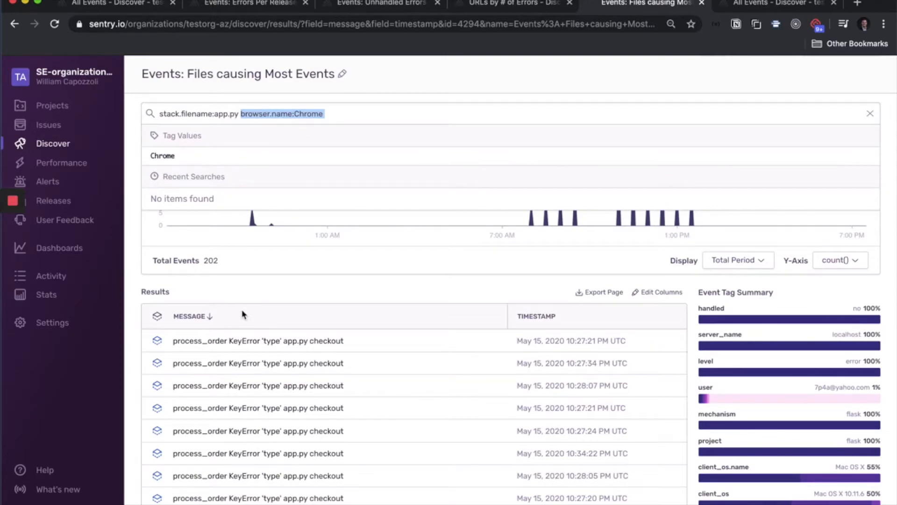
{"action": "left_click", "coordinate": [240, 286]}
{"action": "left_click_drag", "start_coordinate": [221, 260], "coordinate": [204, 260]}
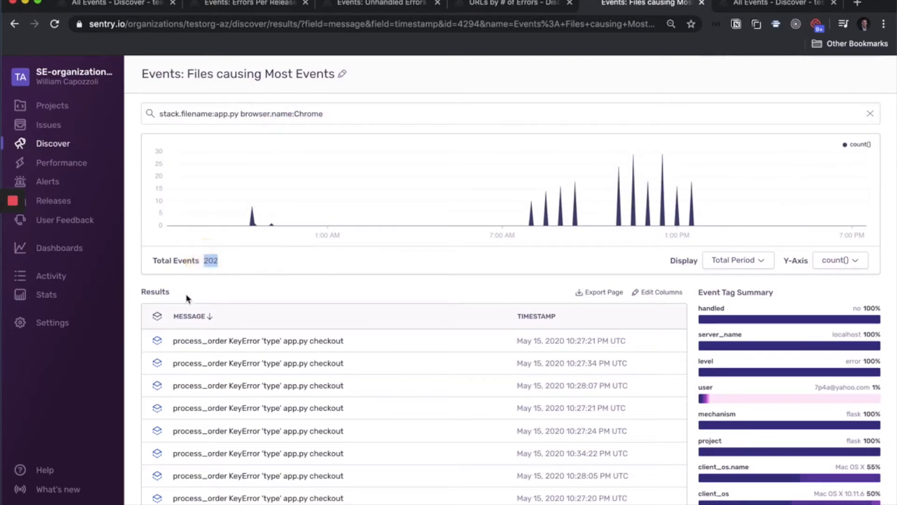
{"action": "left_click", "coordinate": [369, 292]}
Switch to the open All Events query grouped by customerType and examine its has:customerType filter.
{"action": "left_click", "coordinate": [767, 6]}
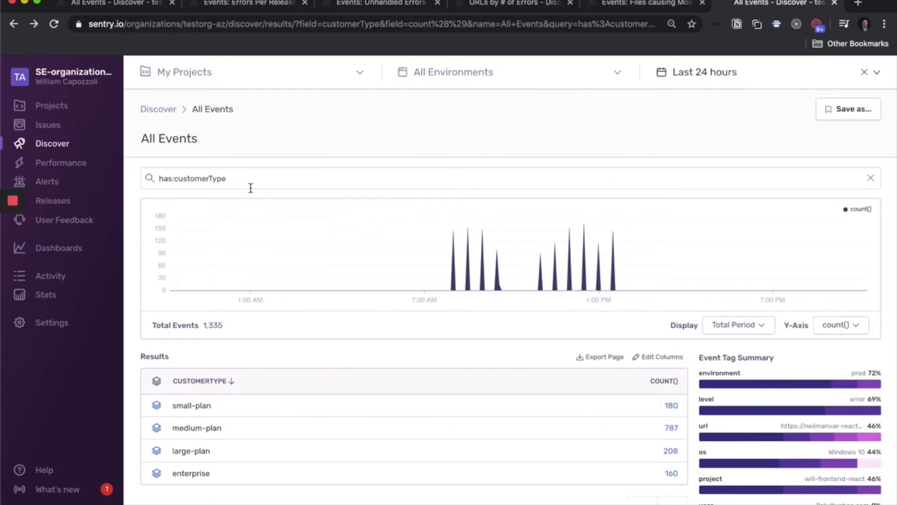
{"action": "left_click_drag", "start_coordinate": [236, 180], "coordinate": [150, 176]}
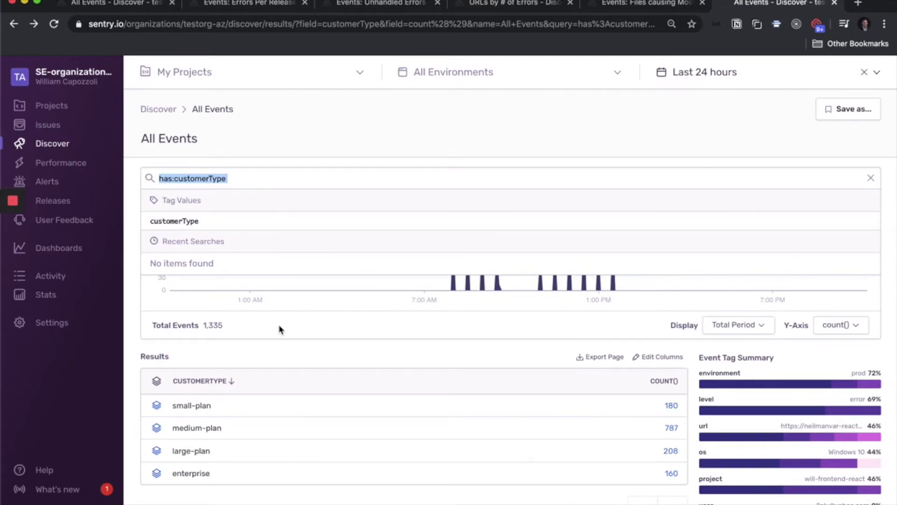
{"action": "left_click", "coordinate": [281, 356]}
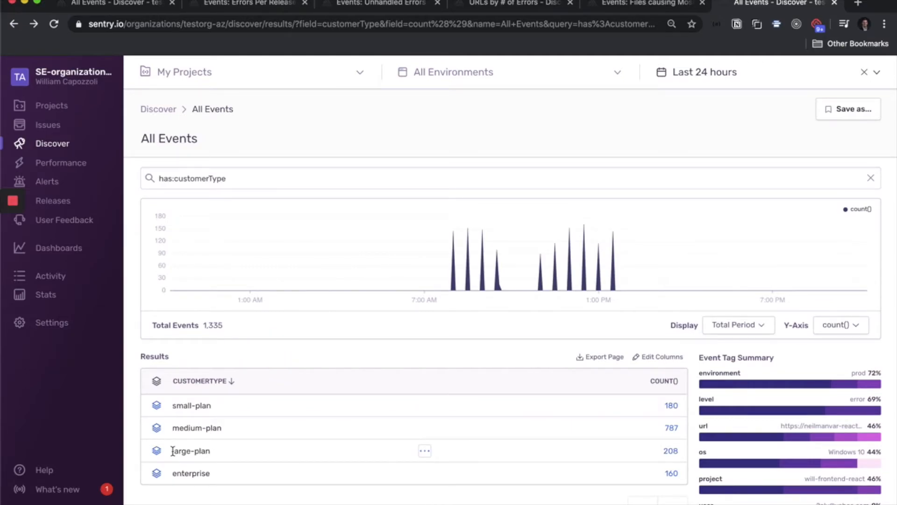
List the individual events behind the large-plan count and examine the customerType filter in the query.
{"action": "left_click_drag", "start_coordinate": [172, 451], "coordinate": [216, 453]}
{"action": "left_click", "coordinate": [216, 454]}
{"action": "left_click", "coordinate": [671, 451]}
{"action": "left_click_drag", "start_coordinate": [227, 179], "coordinate": [331, 179]}
{"action": "left_click", "coordinate": [352, 181]}
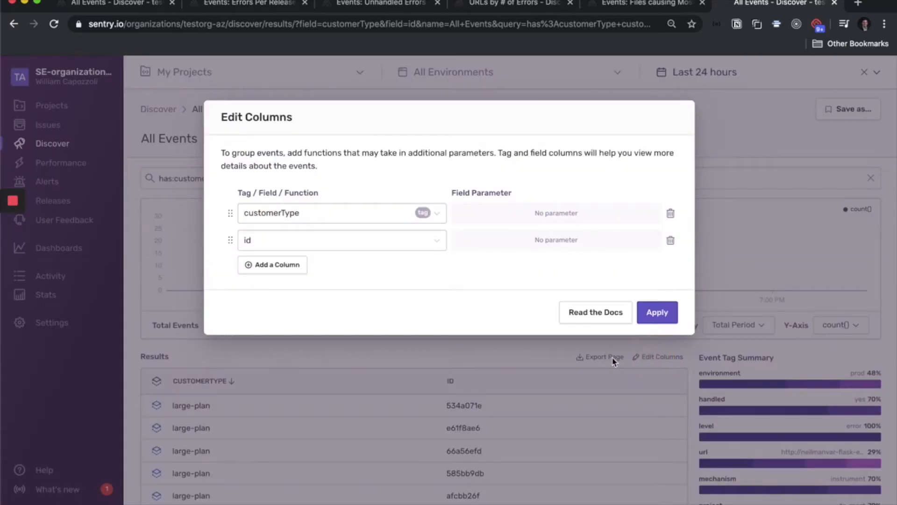
Edit the columns of the large-plan results, replacing customerType with message and id with count(), and apply the changes.
{"action": "left_click", "coordinate": [328, 213]}
{"action": "type", "text": "mess"}
{"action": "key", "text": "Return"}
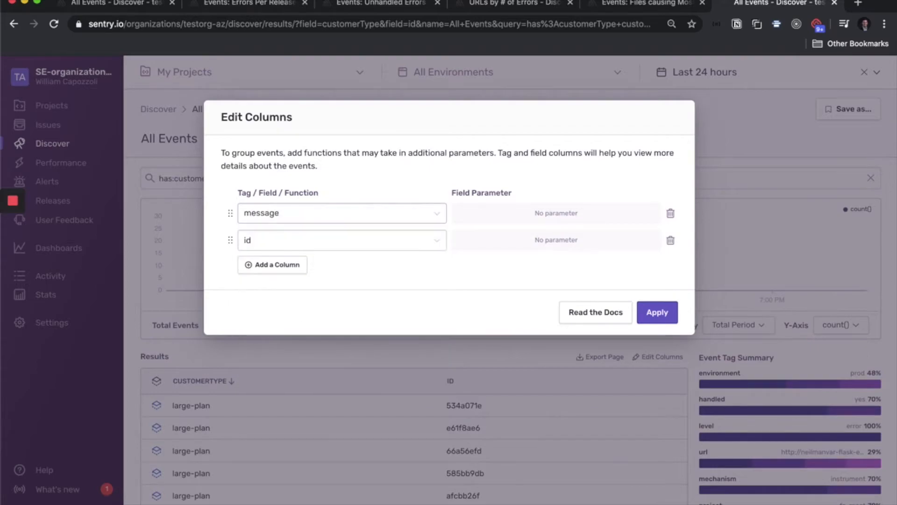
{"action": "left_click", "coordinate": [330, 238]}
{"action": "left_click", "coordinate": [314, 259]}
{"action": "left_click", "coordinate": [643, 311]}
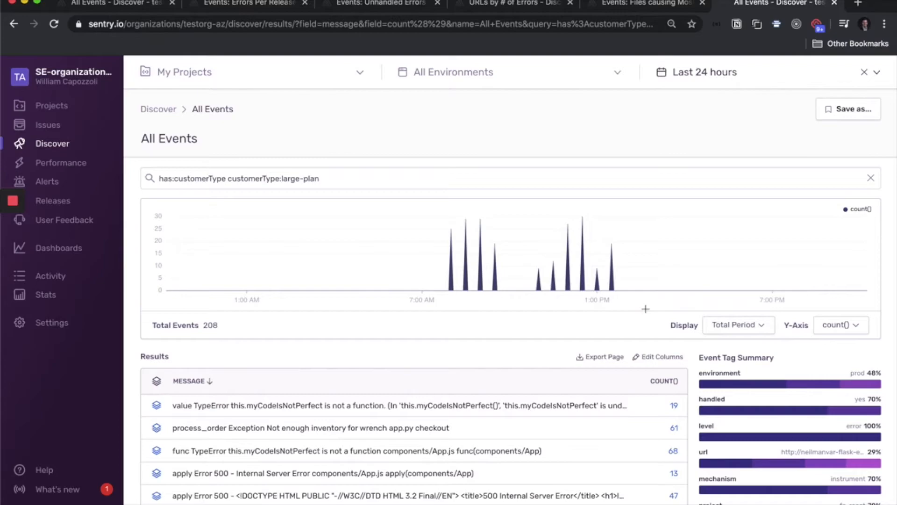